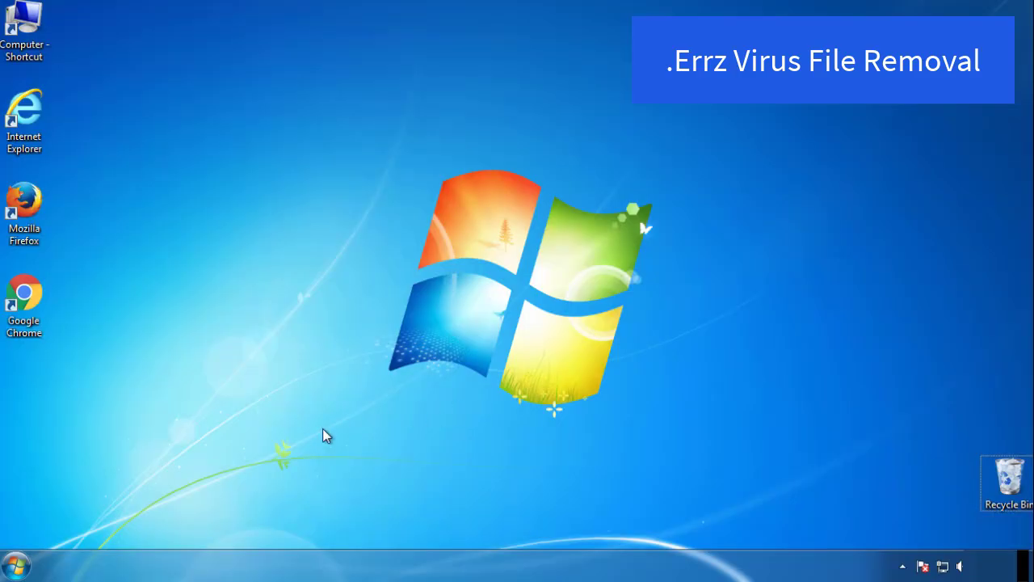
Launch msconfig, enable Safe boot (Minimal) on the Boot tab, and restart into Safe Mode.
click(17, 564)
click(83, 521)
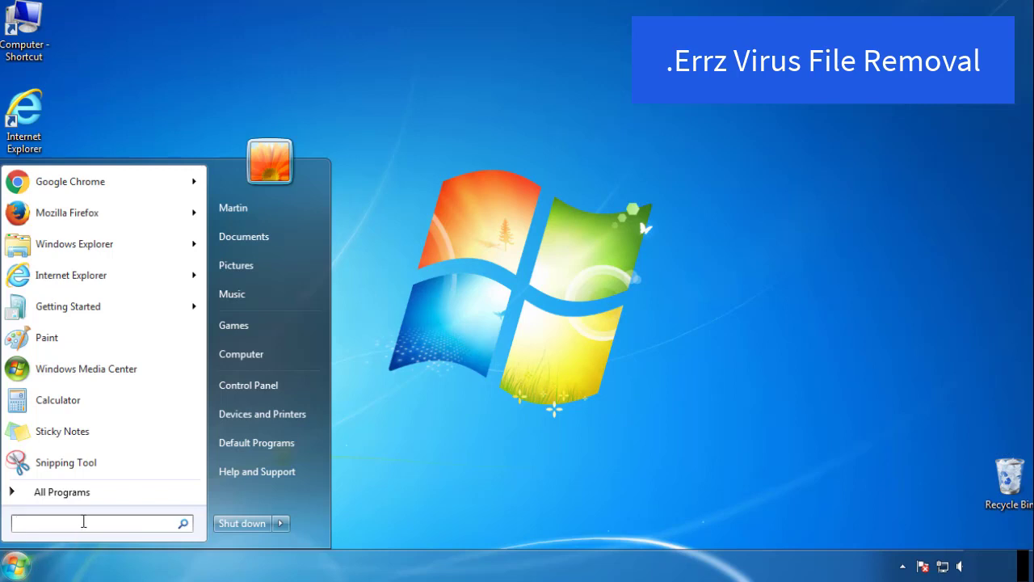
text(msconfig)
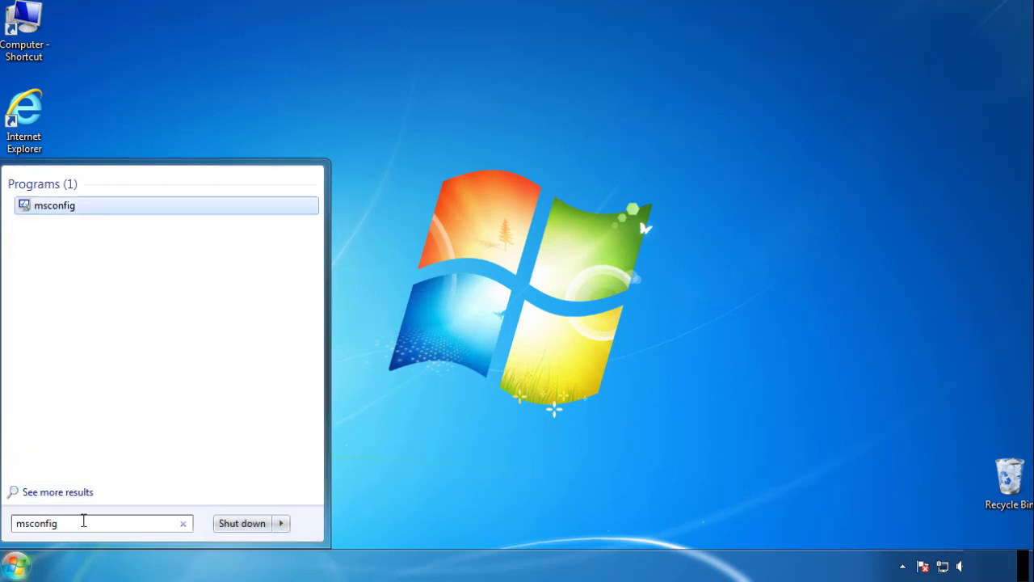
key(Return)
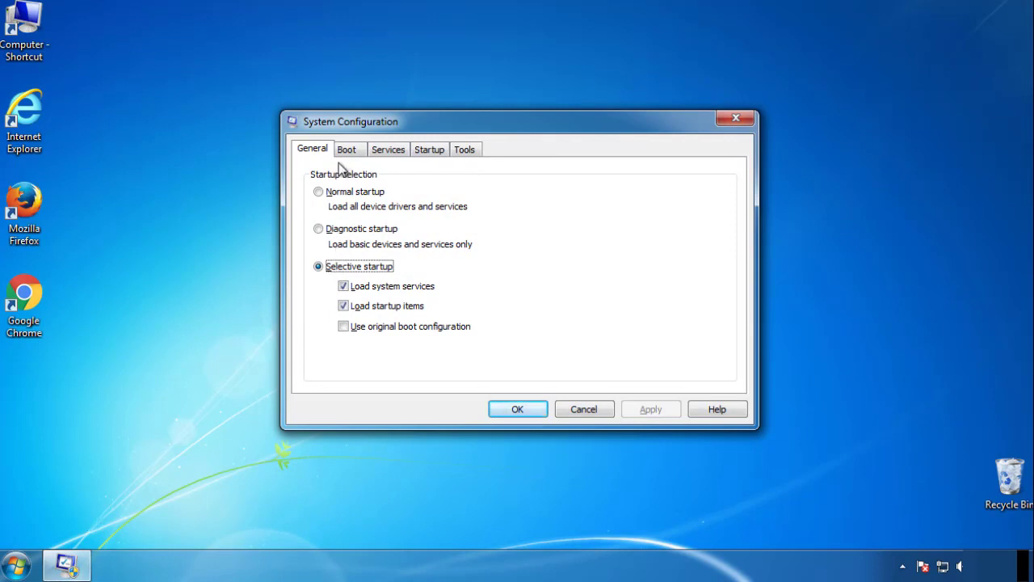
click(347, 150)
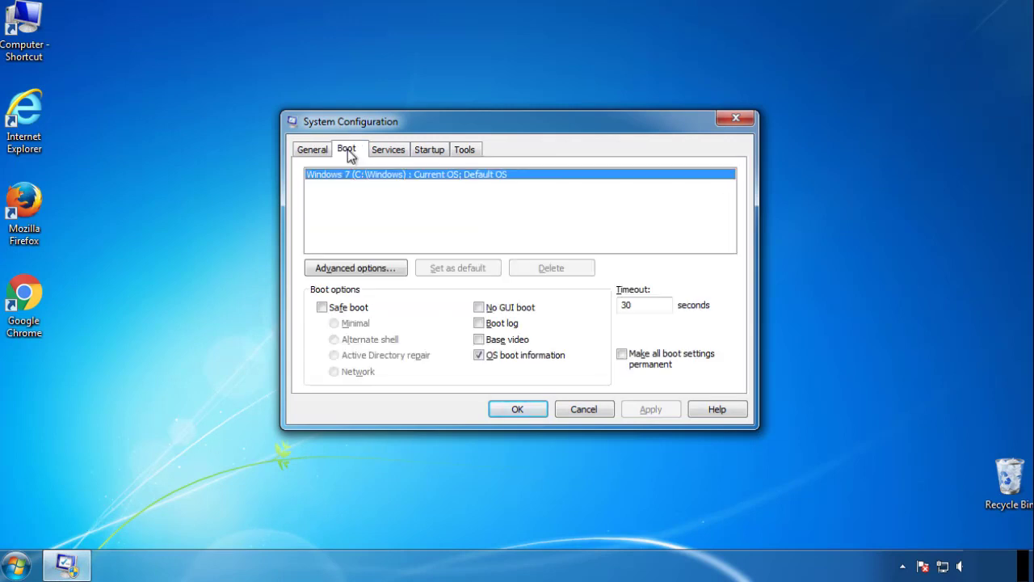
click(322, 307)
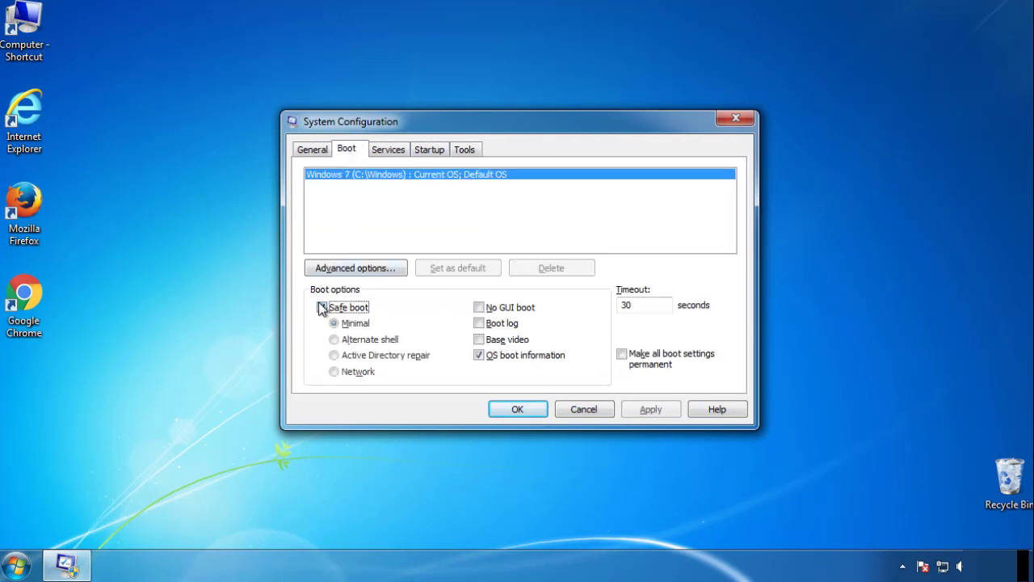
click(521, 411)
click(466, 311)
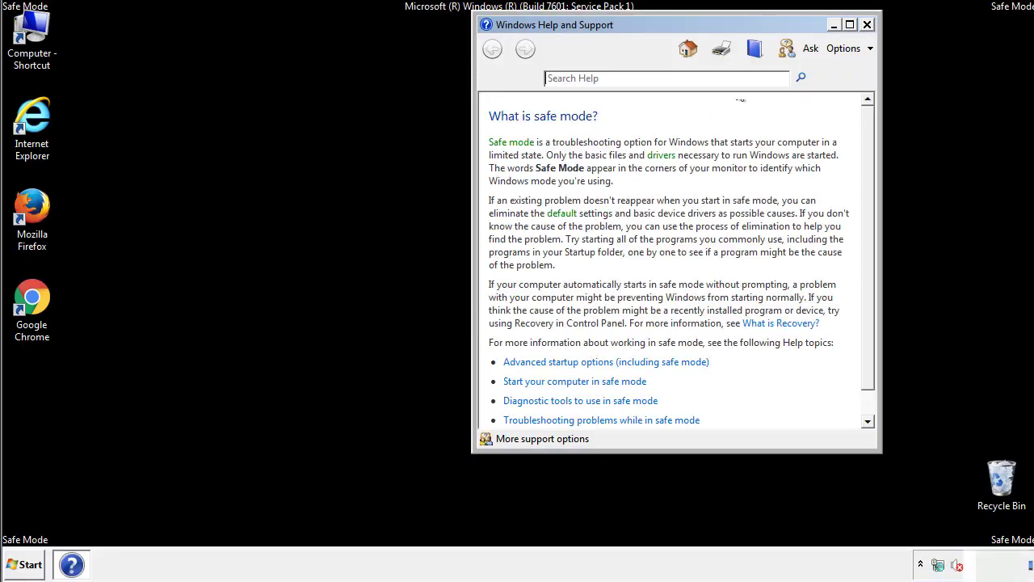
Close the Safe Mode help, enable 'Show hidden files, folders, and drives' in Folder Options, and close Control Panel.
click(867, 25)
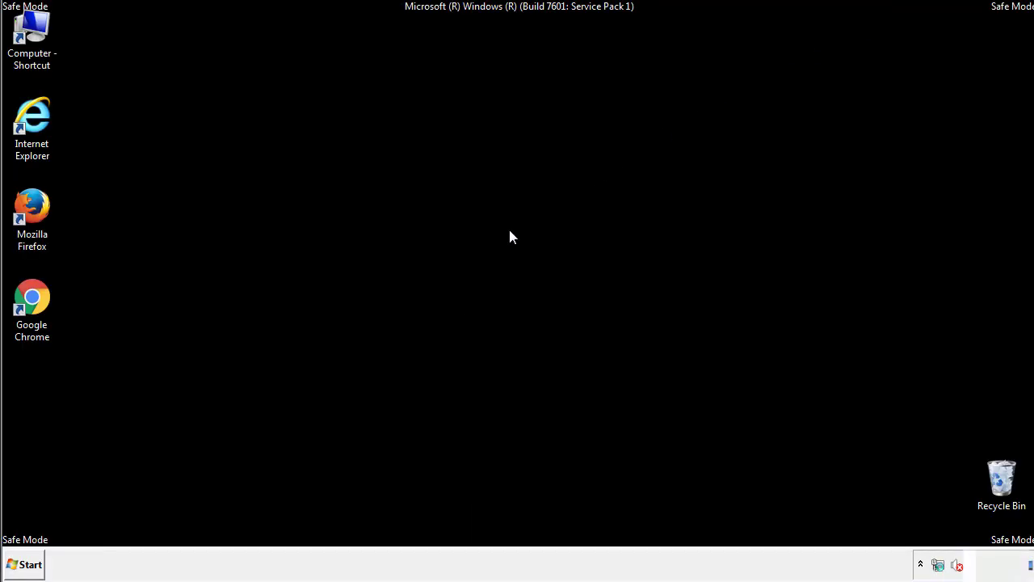
click(33, 563)
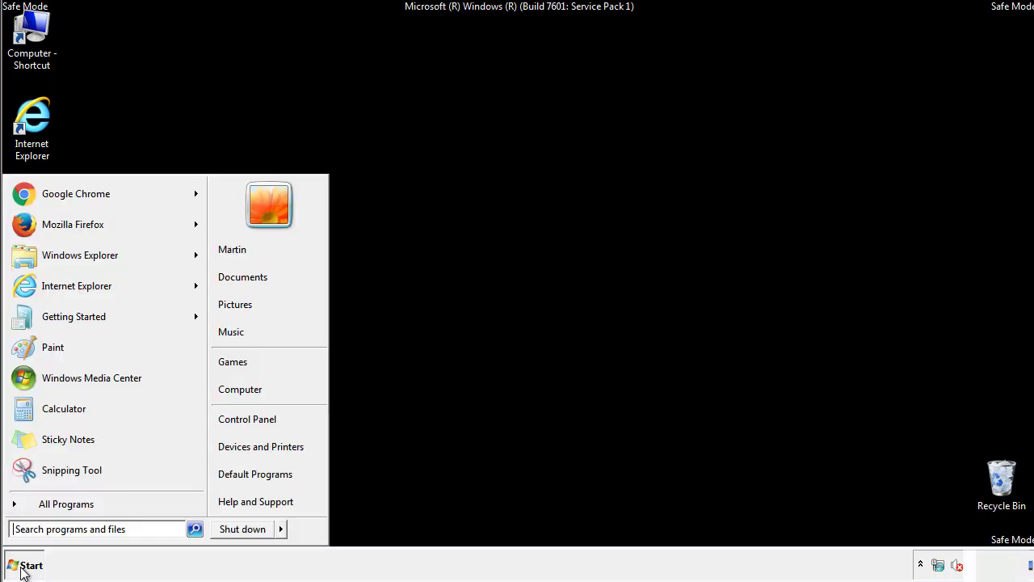
click(259, 417)
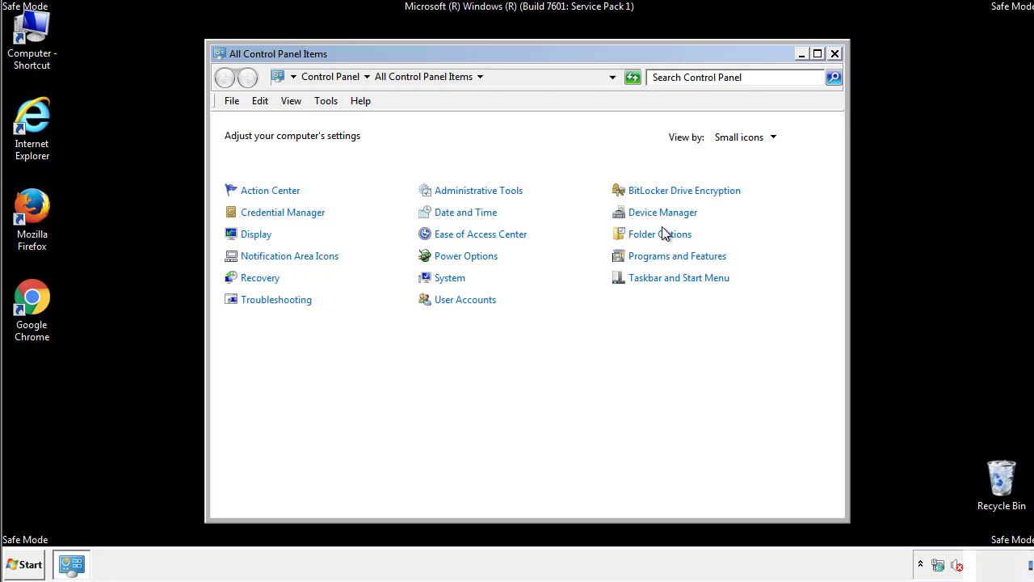
click(661, 235)
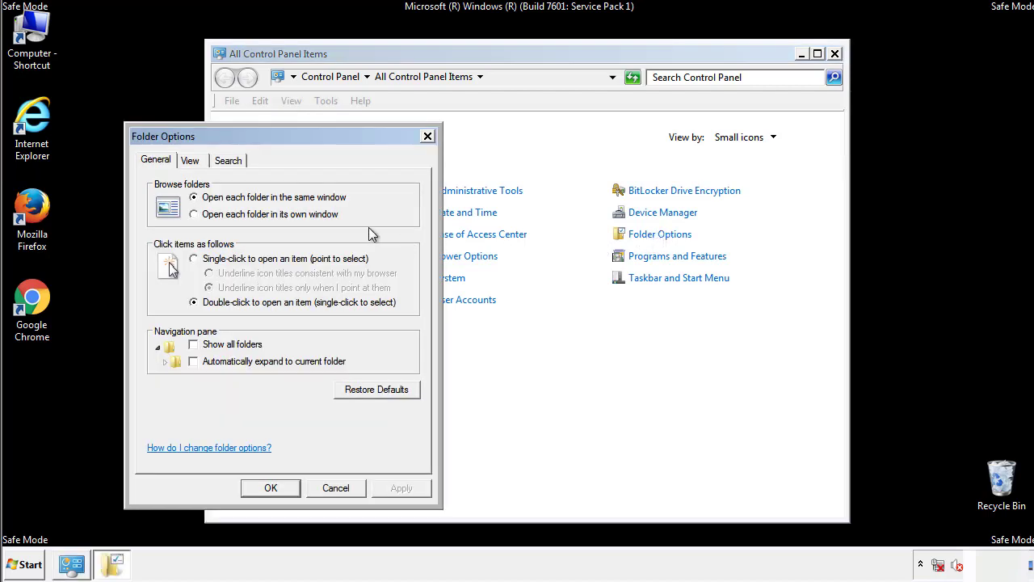
click(191, 162)
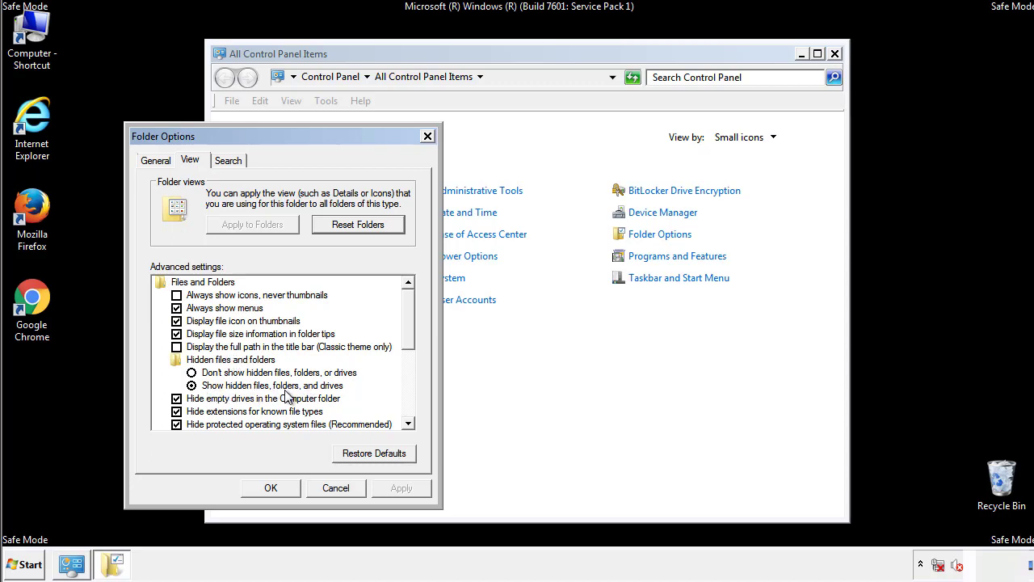
click(279, 485)
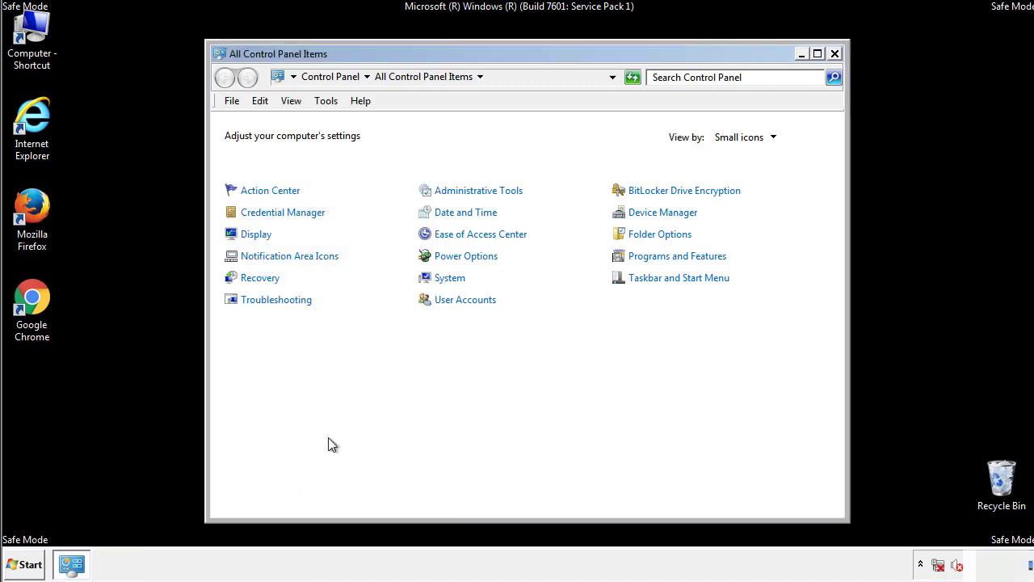
click(835, 53)
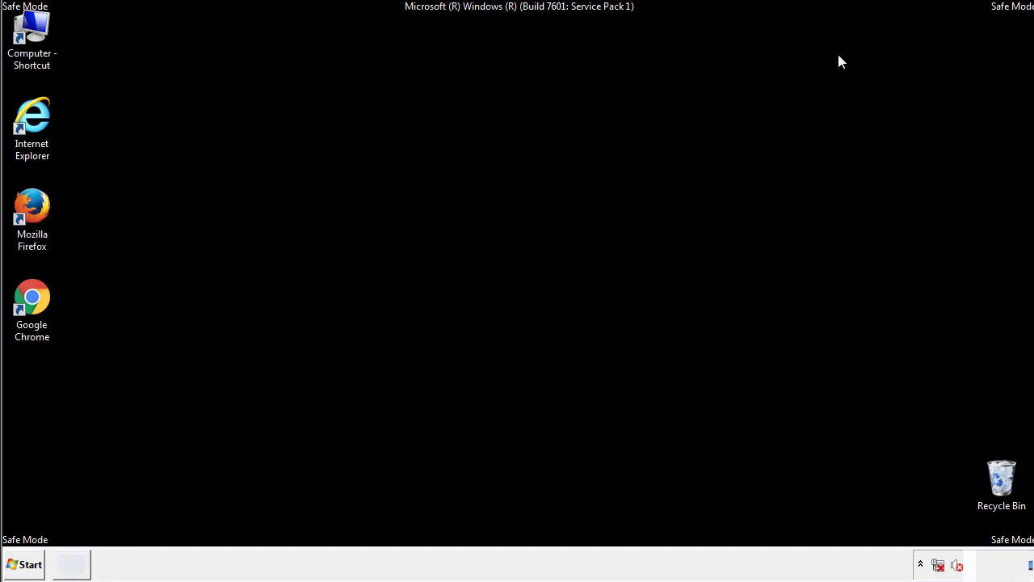
Browse Computer > C: > Windows > System32 > drivers > etc and open the hosts file.
double_click(31, 32)
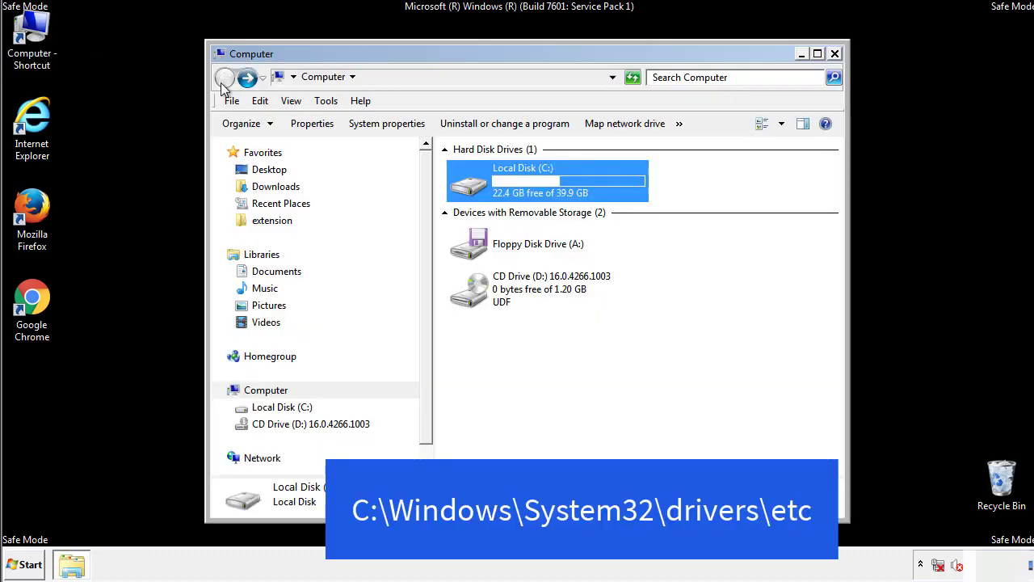
double_click(477, 187)
double_click(472, 295)
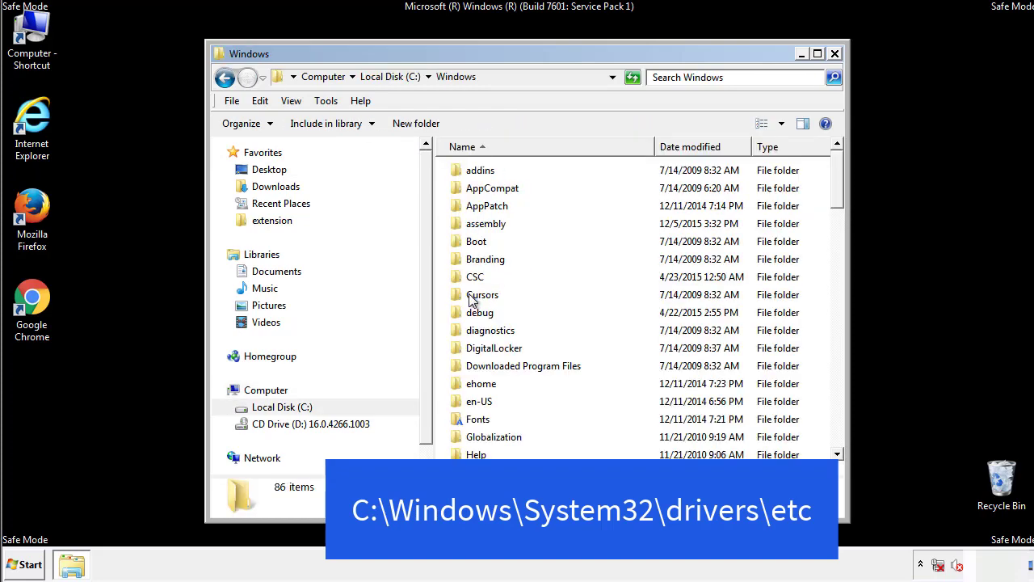
scroll(475, 366, down, 2)
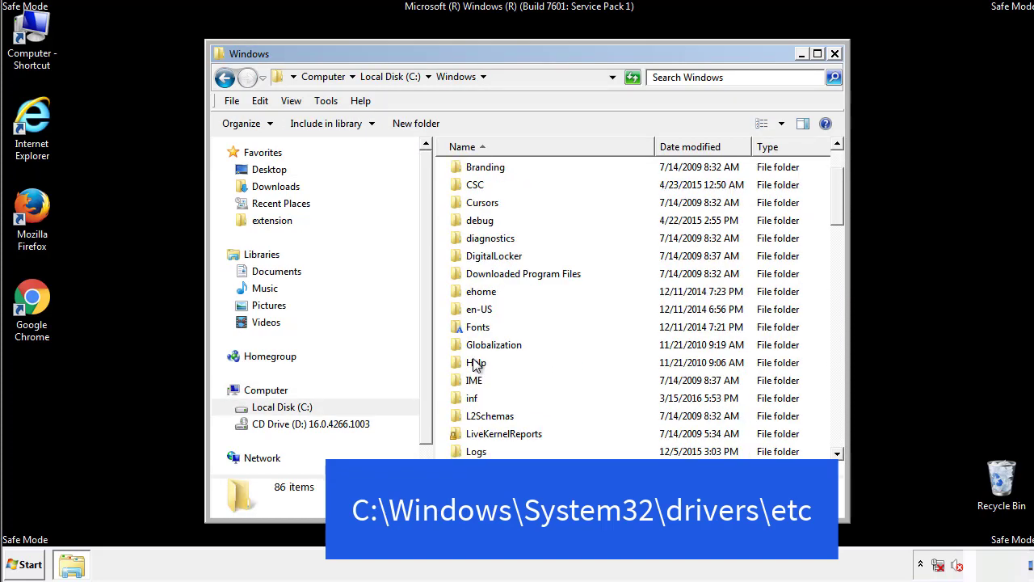
scroll(475, 365, down, 7)
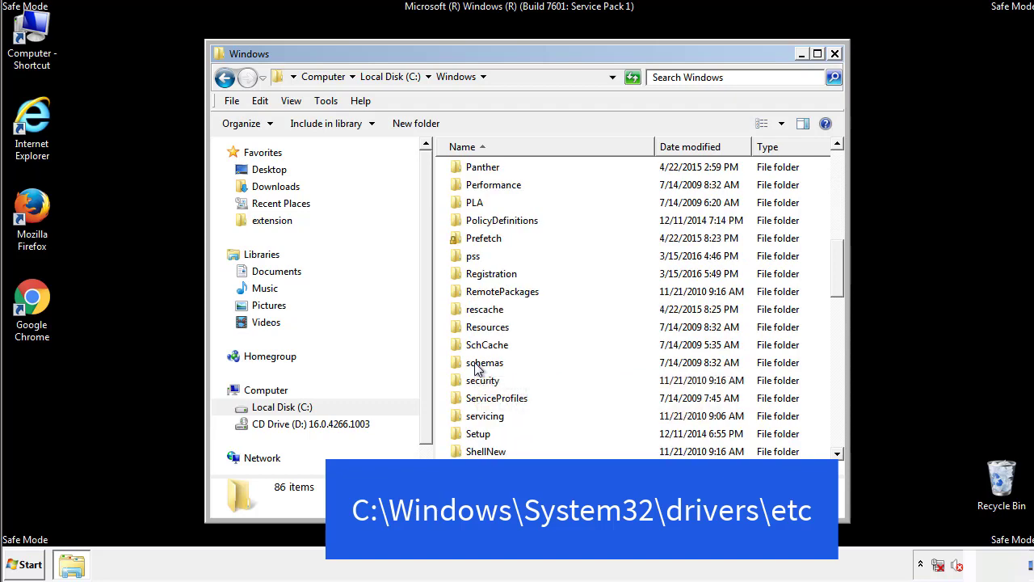
scroll(475, 365, down, 2)
double_click(490, 415)
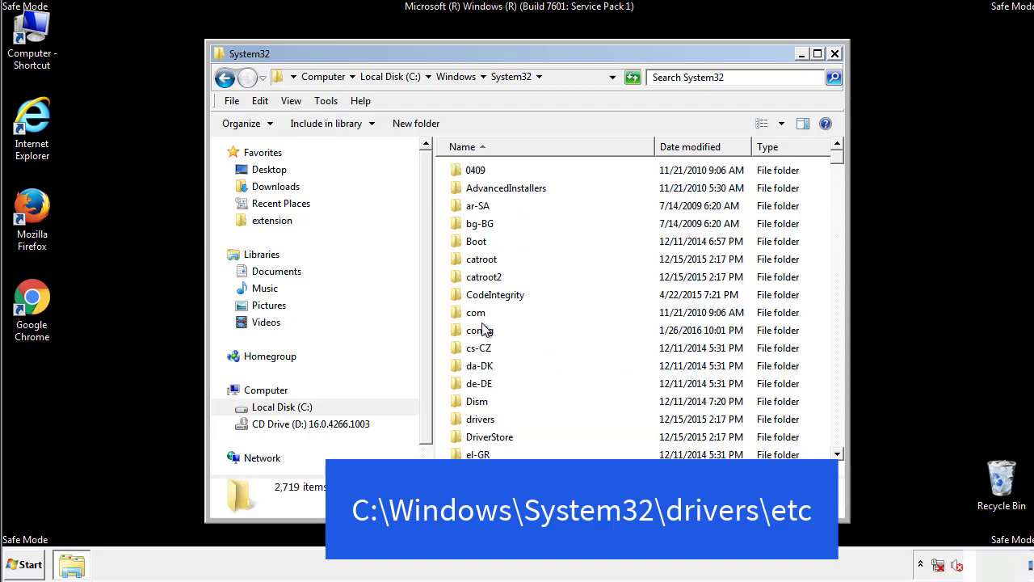
double_click(481, 421)
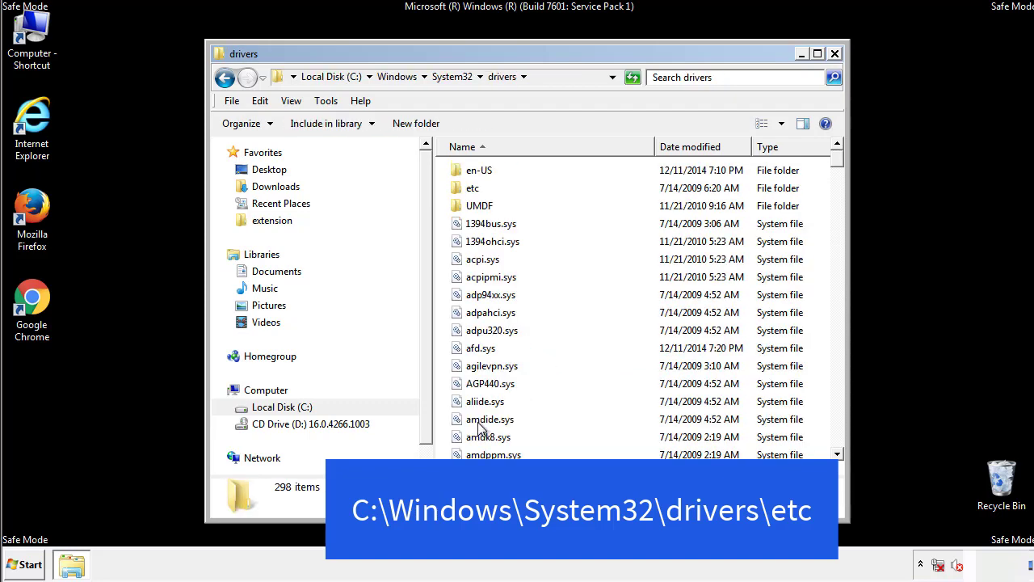
double_click(464, 192)
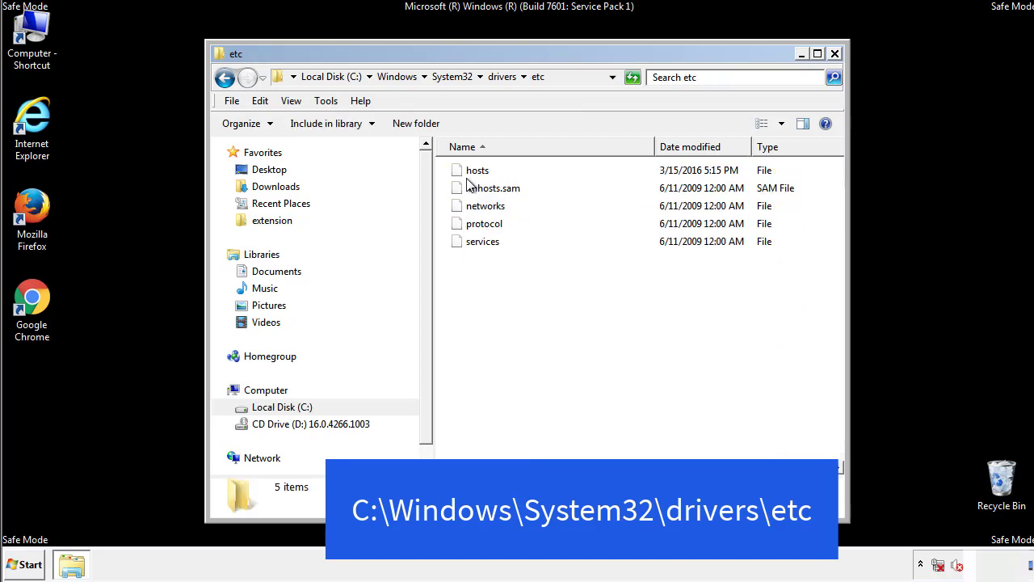
double_click(469, 171)
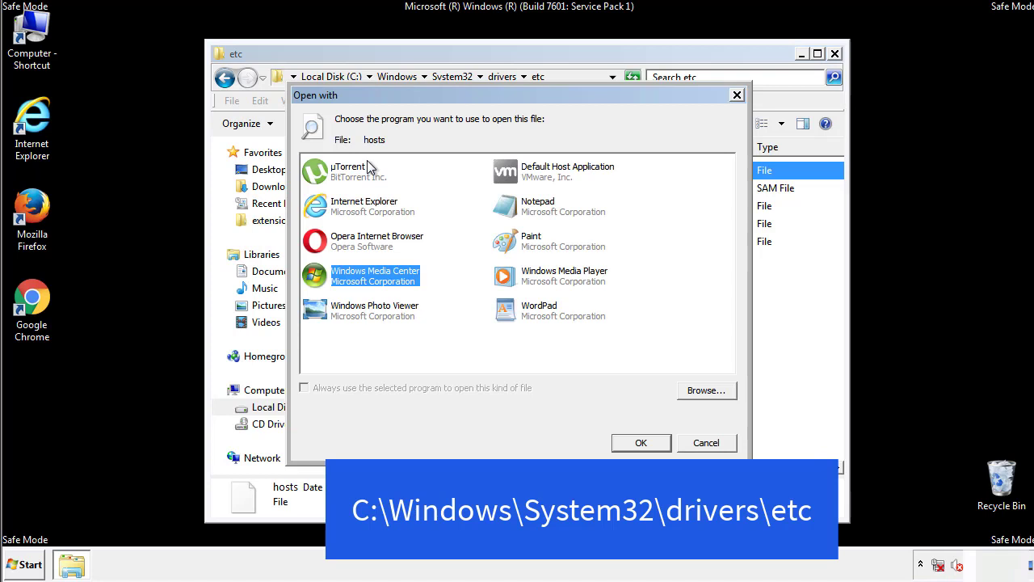
Open the hosts file in Notepad.
click(523, 212)
click(640, 443)
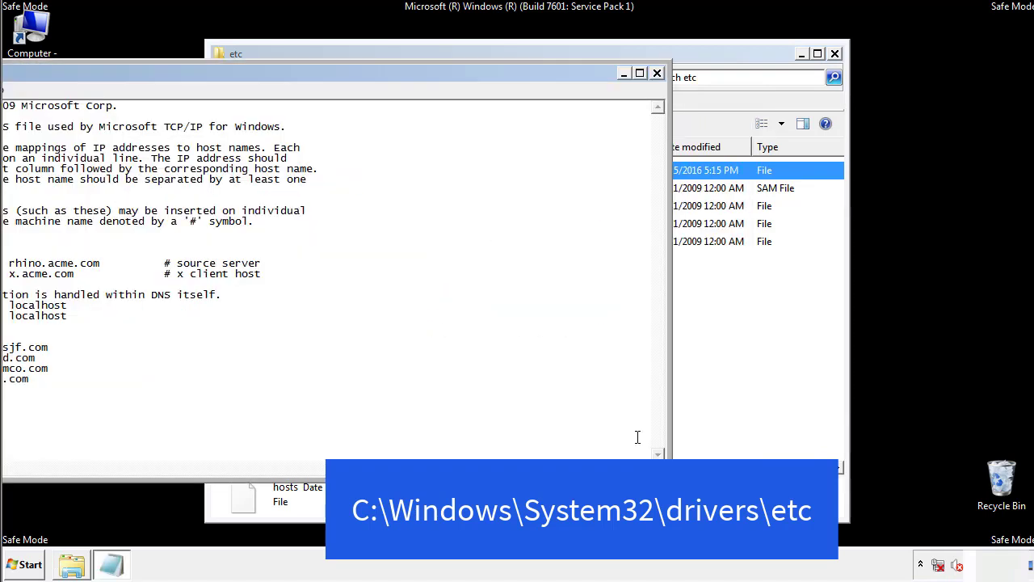
drag(423, 73, 658, 88)
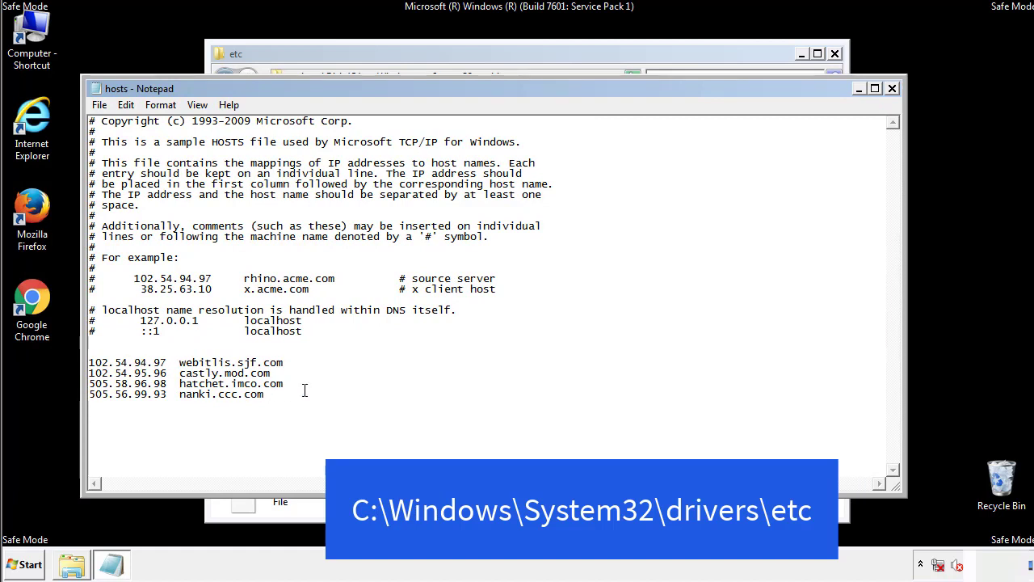
Delete the four custom host entries, save the file, and close the etc window.
drag(289, 396, 89, 356)
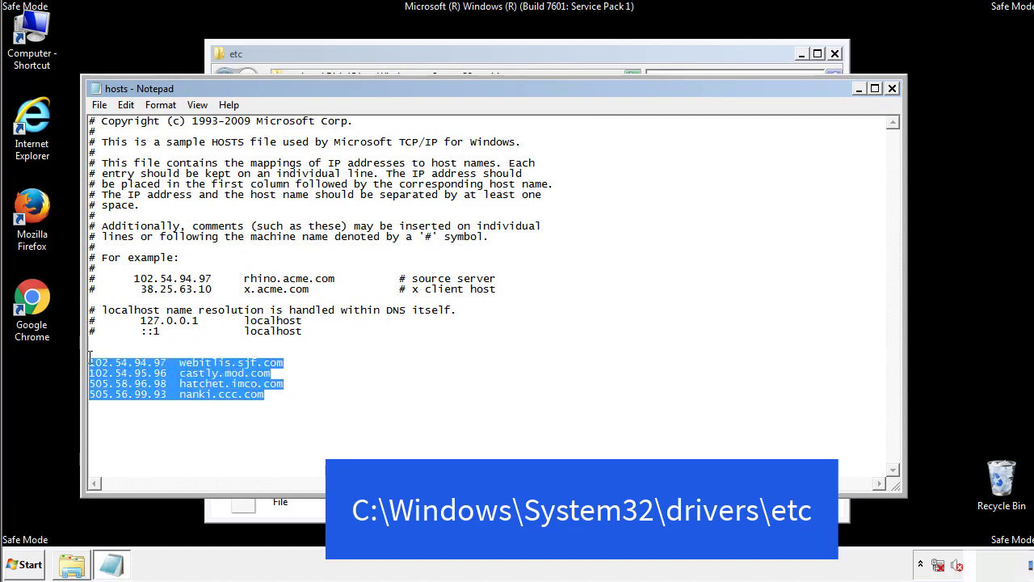
key(Delete)
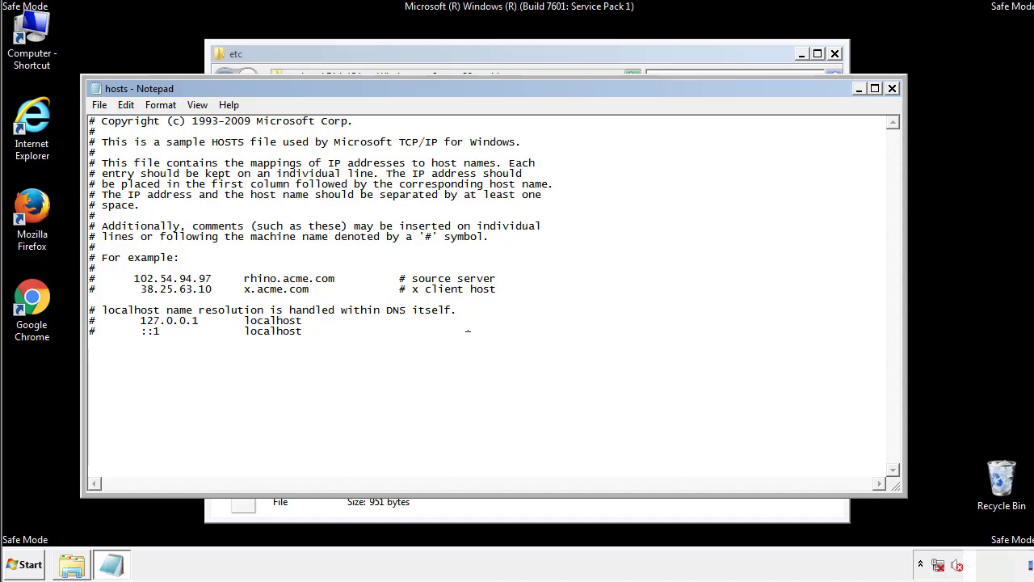
click(892, 88)
click(455, 296)
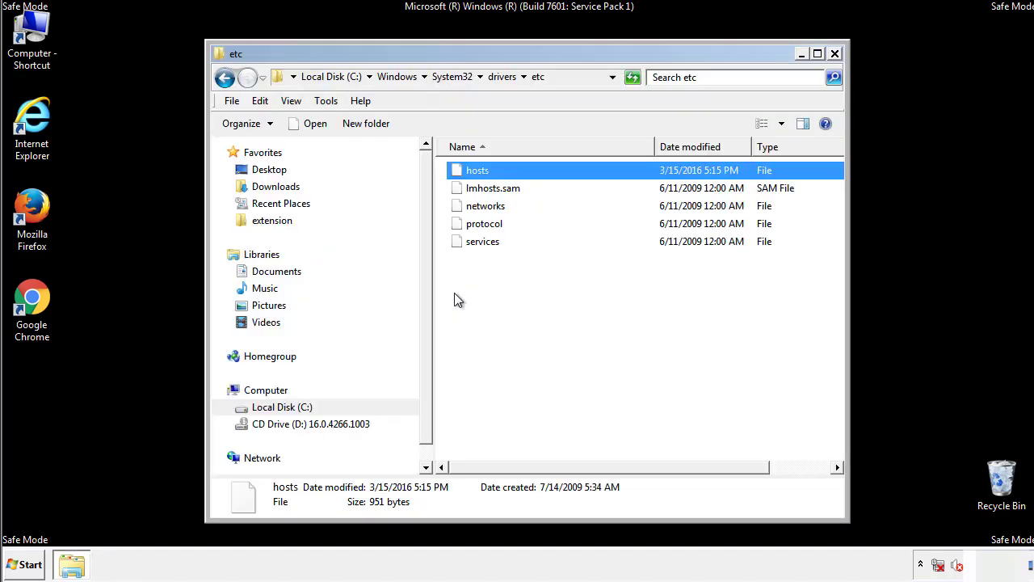
click(835, 54)
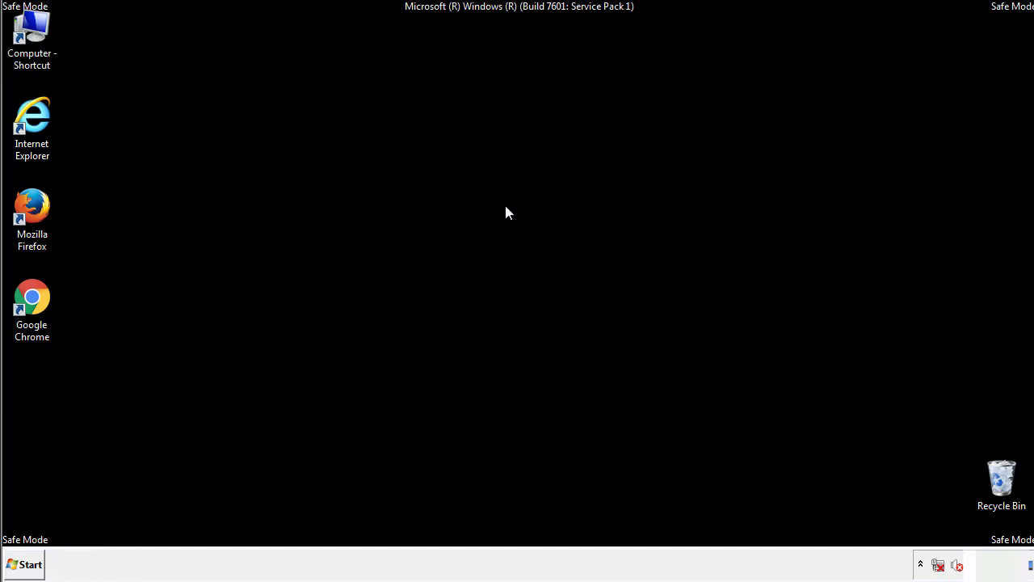
Open the Startup folder from All Programs in a file window.
click(28, 565)
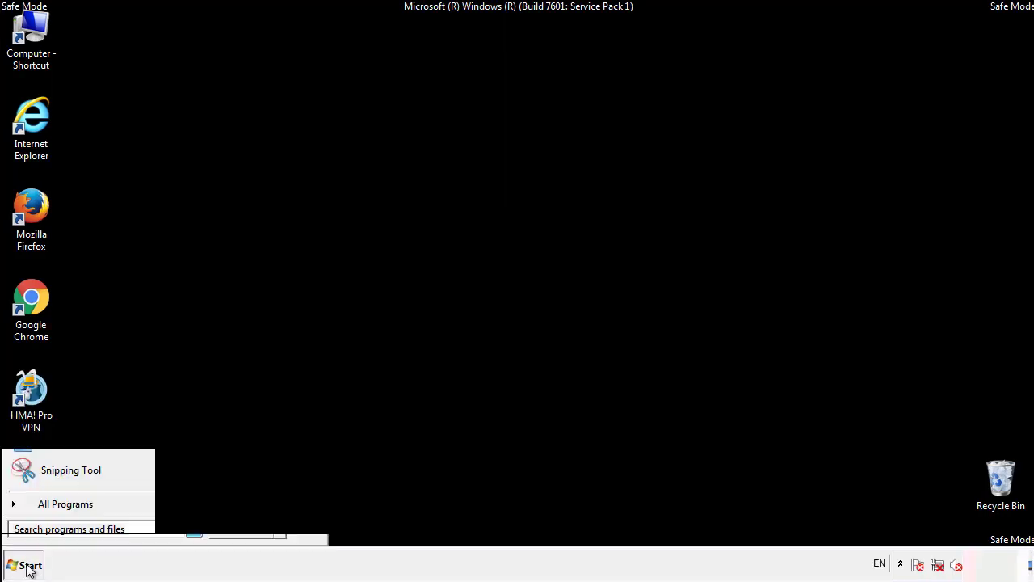
click(46, 510)
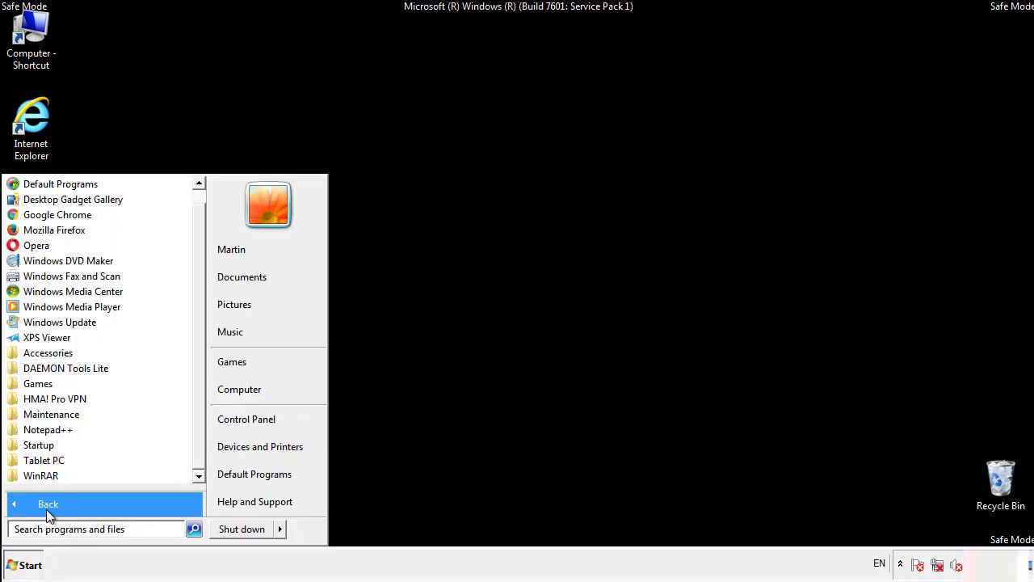
right_click(40, 443)
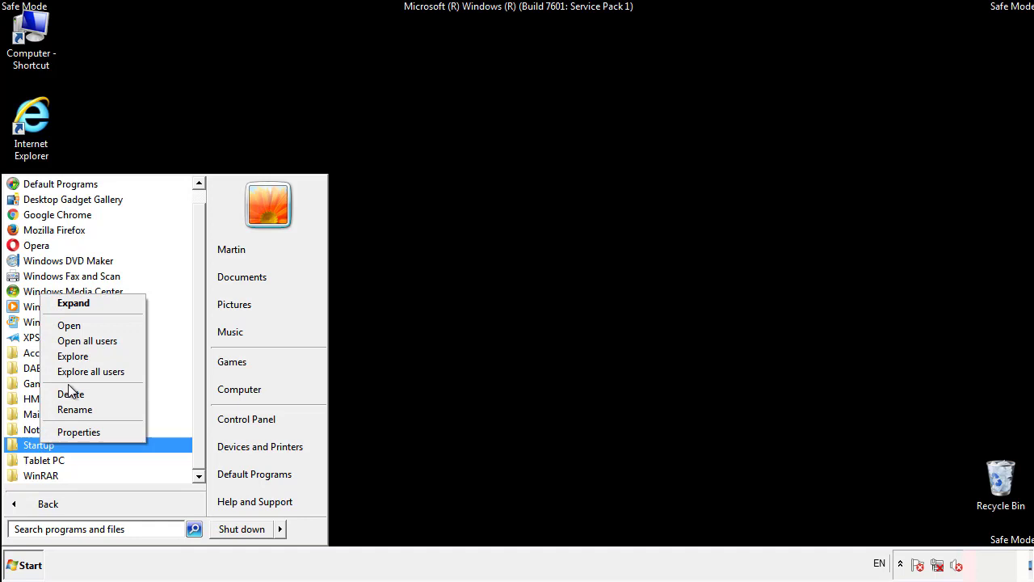
click(78, 325)
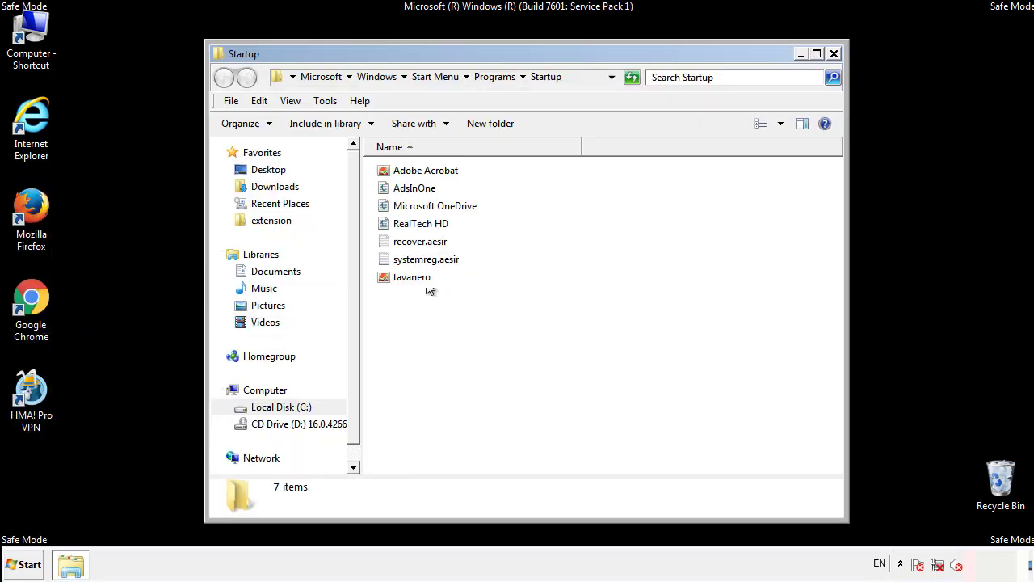
Delete AdsInOne, recover.aesir, systemreg.aesir and tavanero to the Recycle Bin, then close the folder.
click(419, 188)
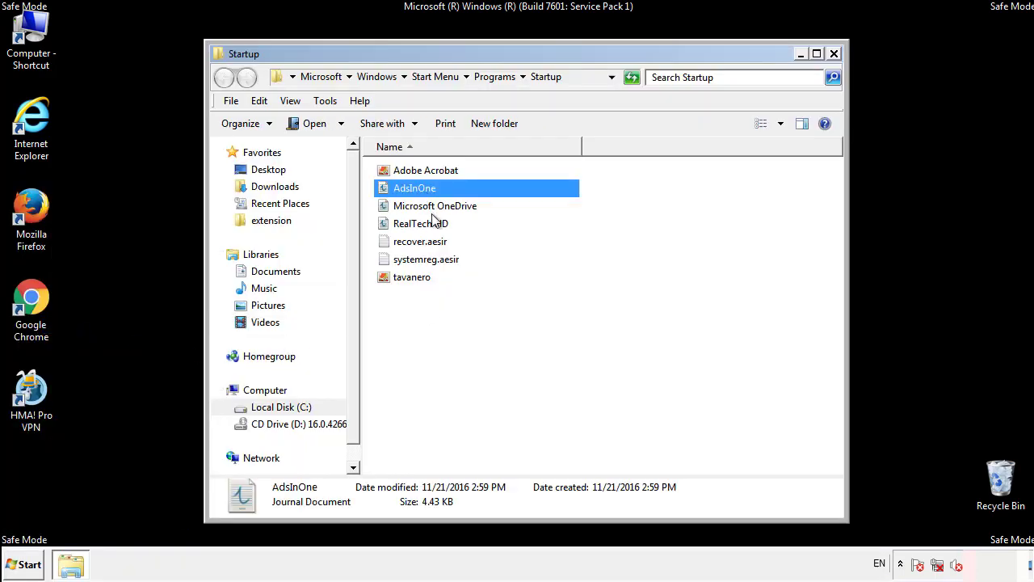
ctrl+click(421, 243)
ctrl+click(427, 260)
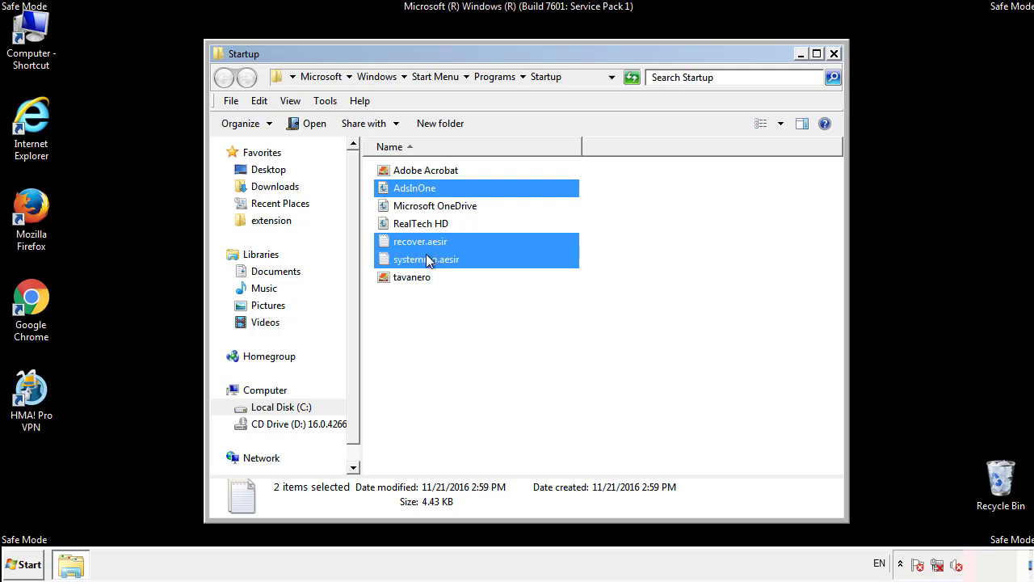
ctrl+click(414, 278)
right_click(409, 278)
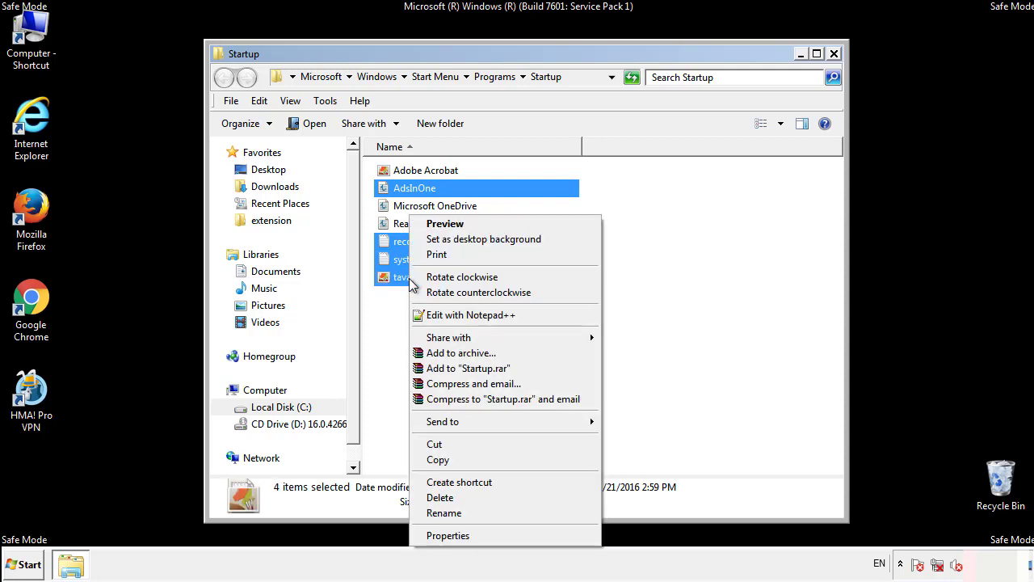
click(436, 497)
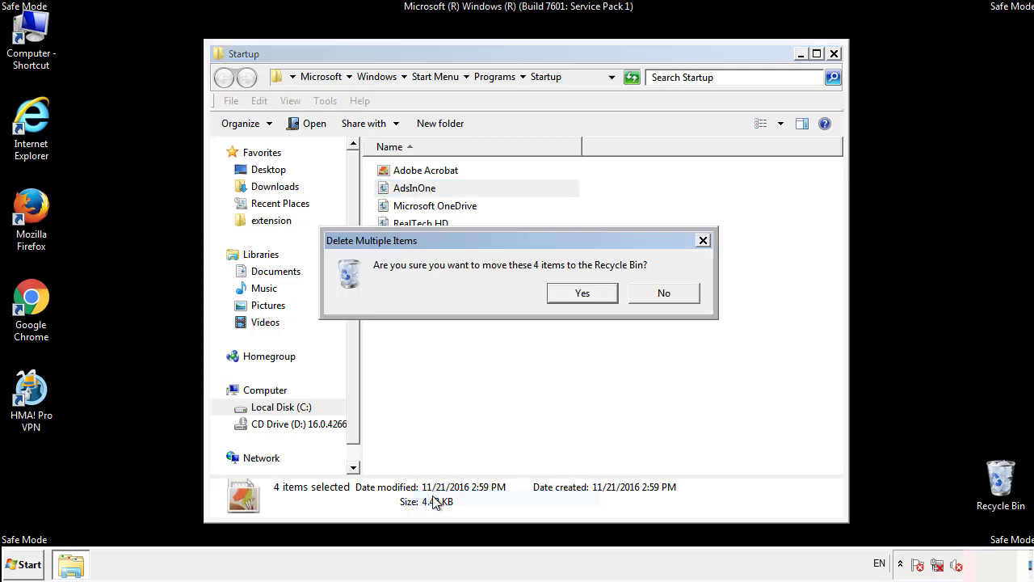
click(568, 296)
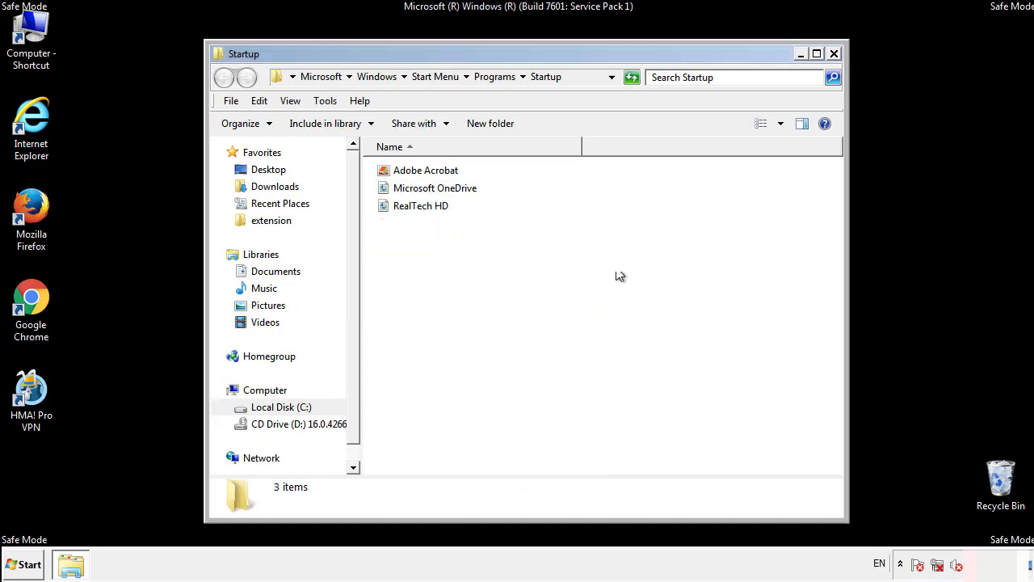
click(834, 55)
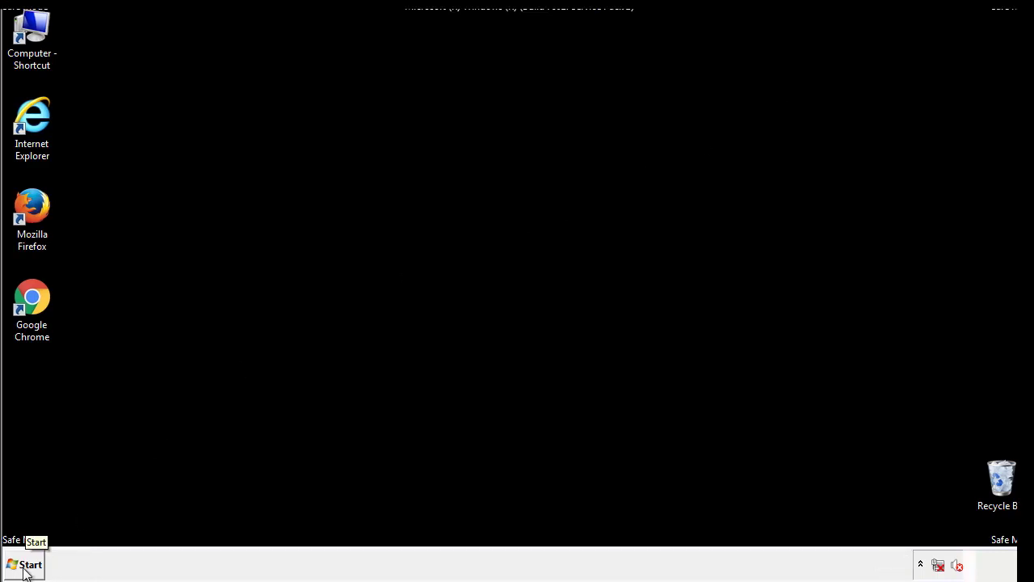
Launch Registry Editor with regedit from the Start search.
click(25, 568)
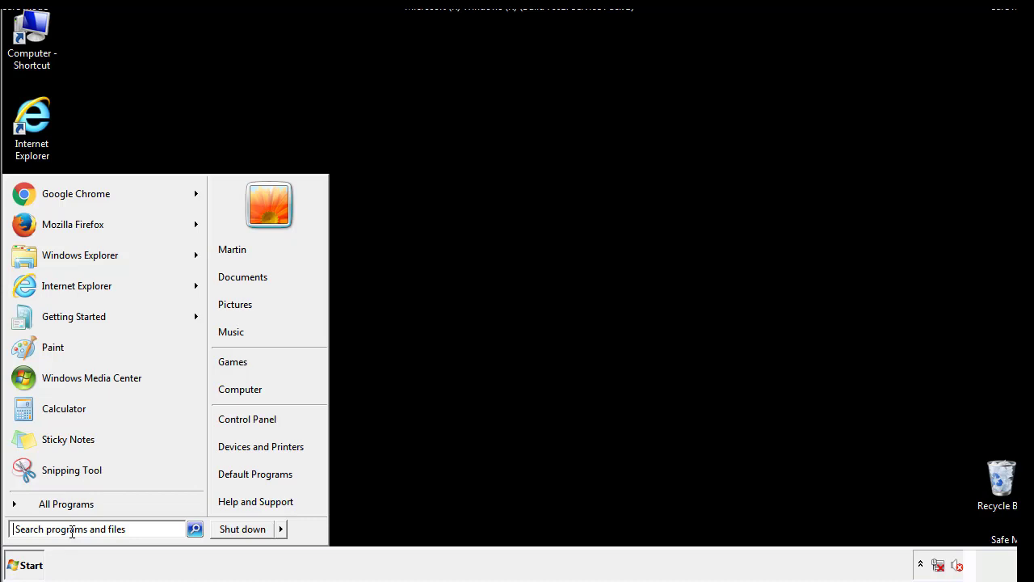
text(reged)
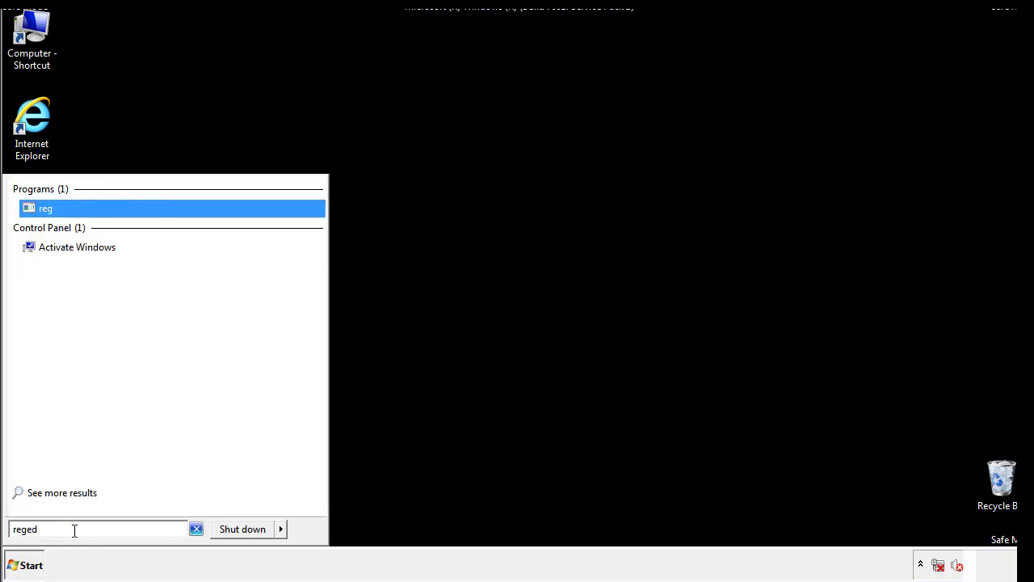
text(it)
key(Return)
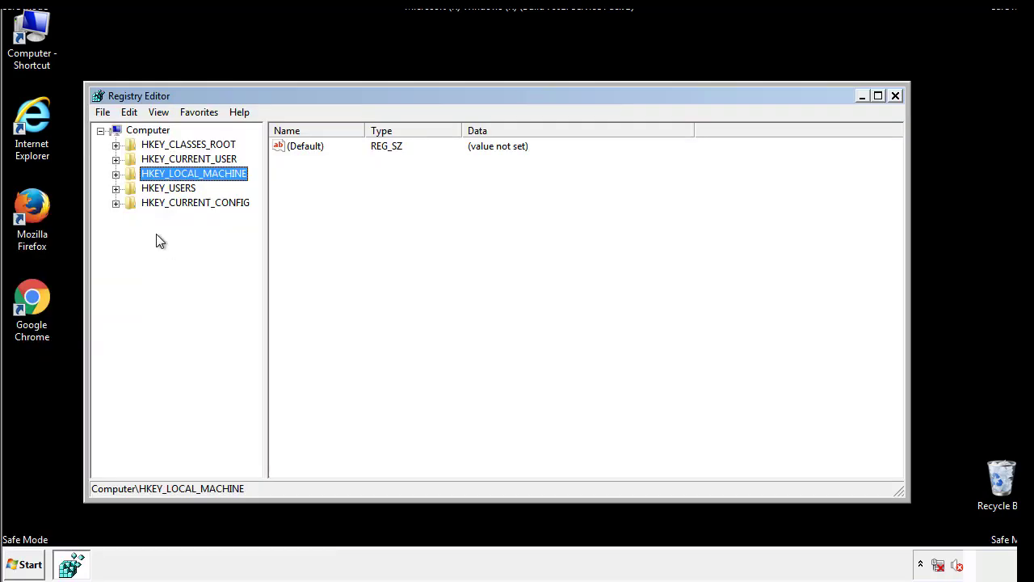
Expand HKEY_LOCAL_MACHINE > SOFTWARE > Microsoft > Windows > CurrentVersion.
click(115, 174)
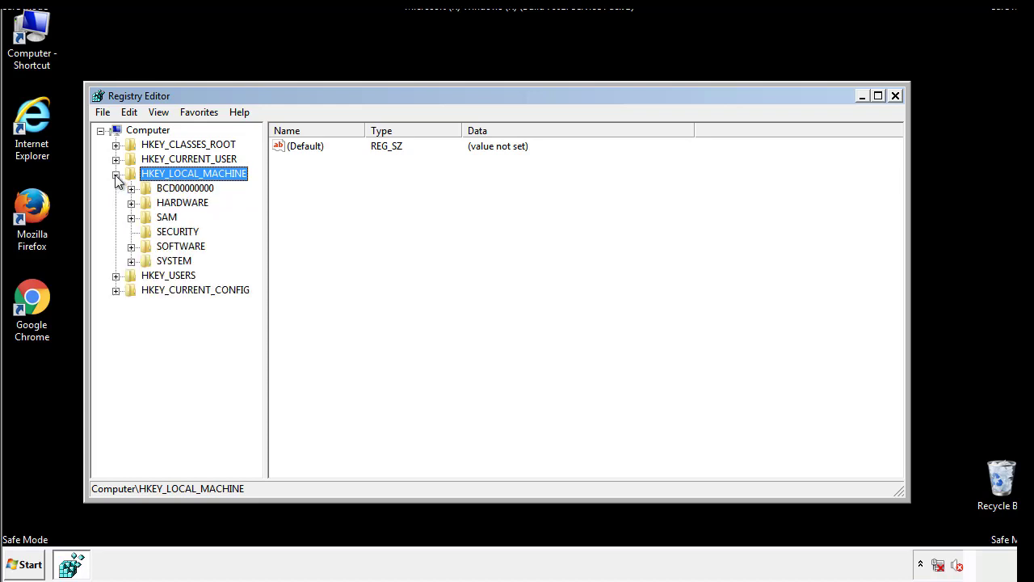
click(130, 246)
scroll(254, 239, down, 1)
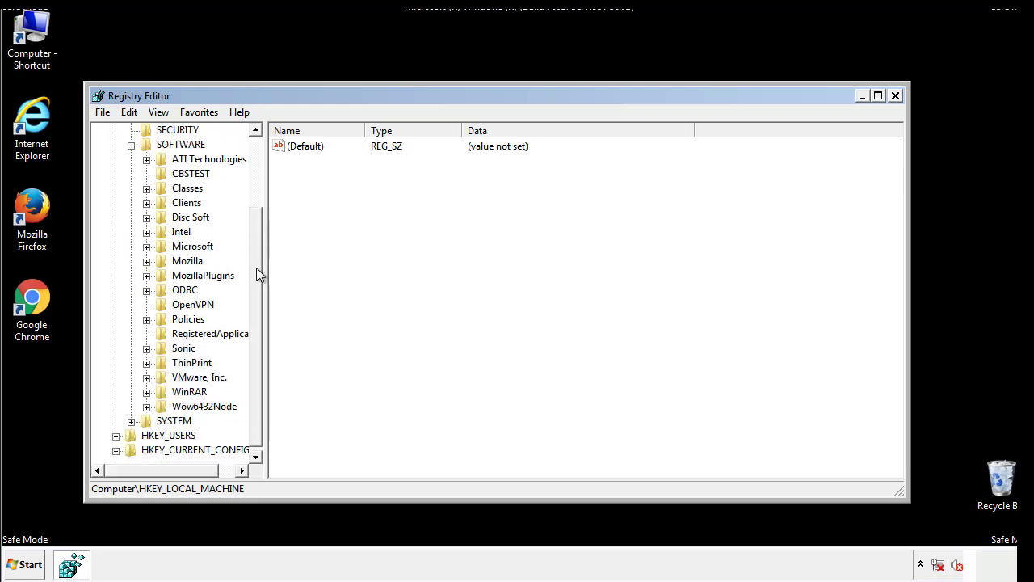
click(147, 248)
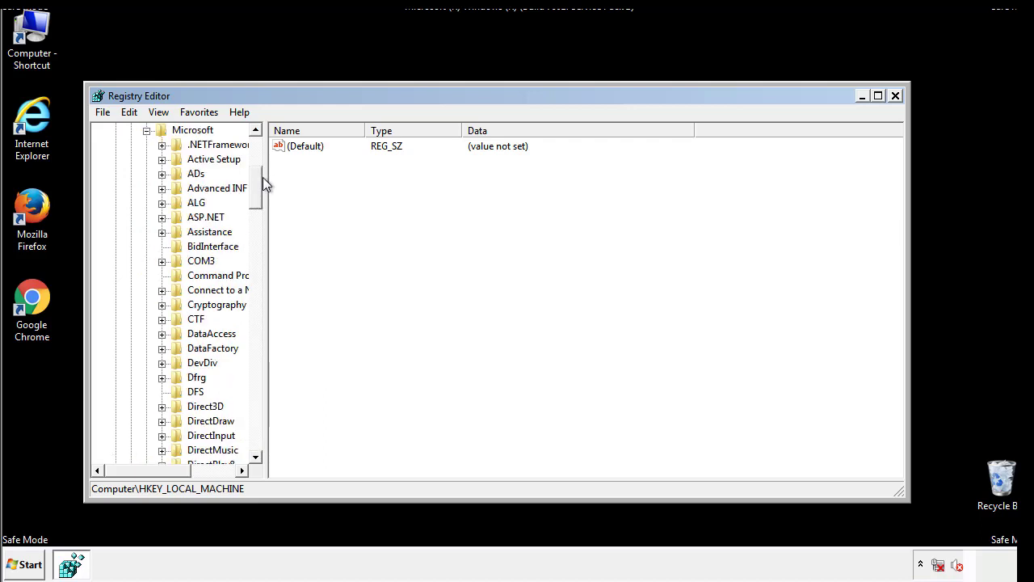
mouse_move(255, 198)
mouse_down()
mouse_move(257, 432)
mouse_move(258, 422)
mouse_up()
click(162, 246)
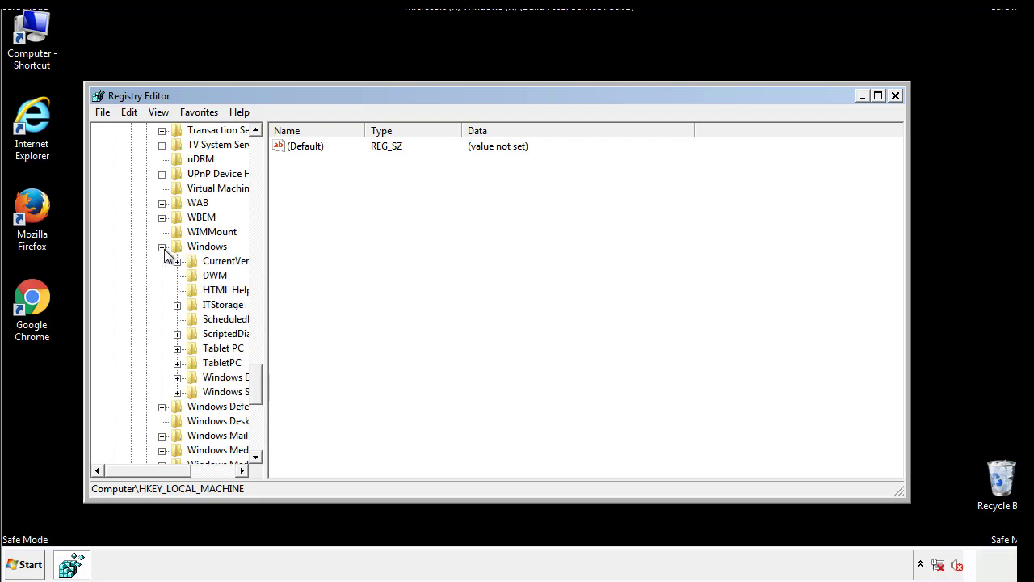
drag(143, 471, 165, 471)
click(133, 261)
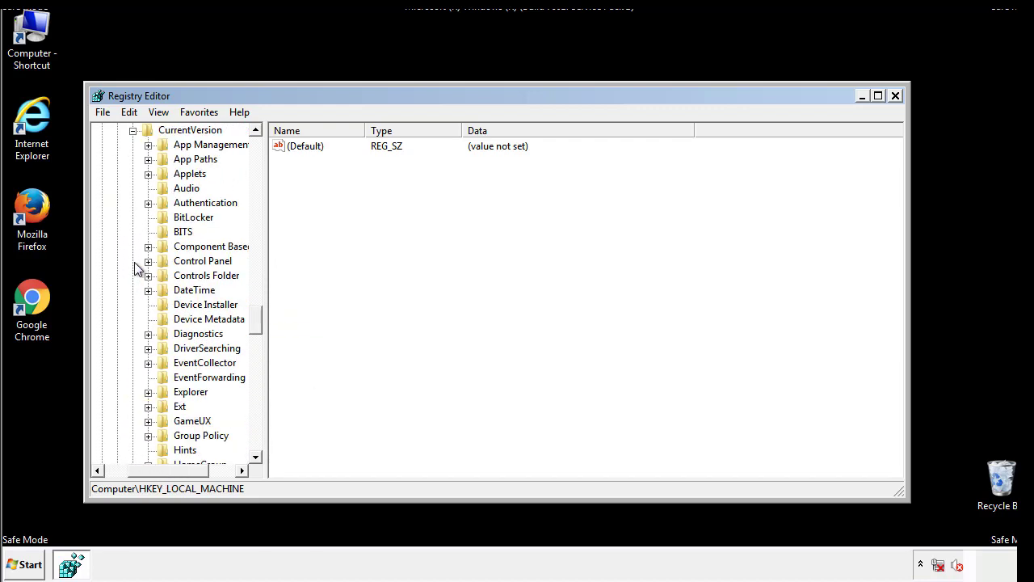
drag(263, 319, 257, 374)
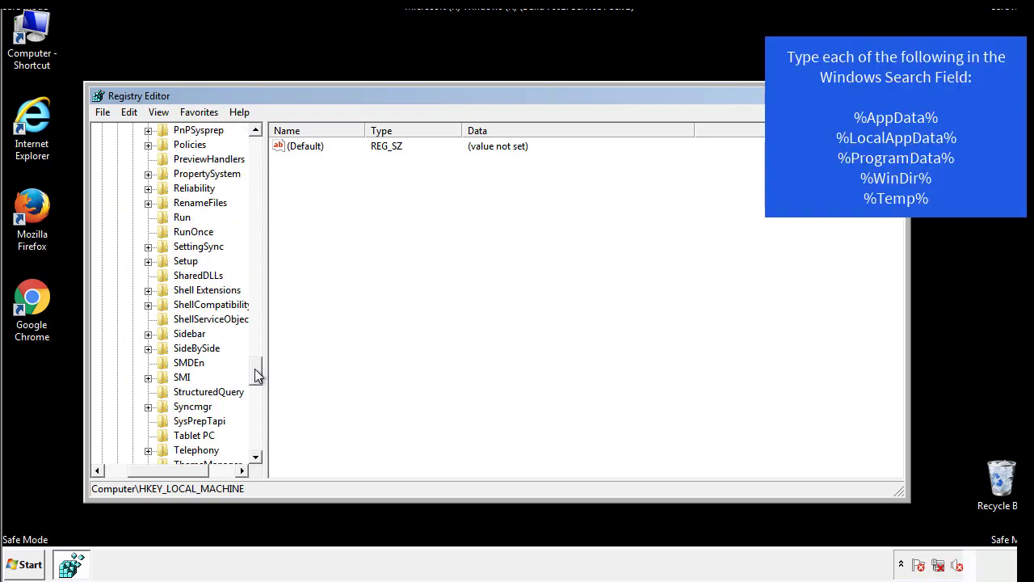
Delete the tappi.loc value from the HKLM CurrentVersion Run key, keeping the VMware entry.
click(171, 220)
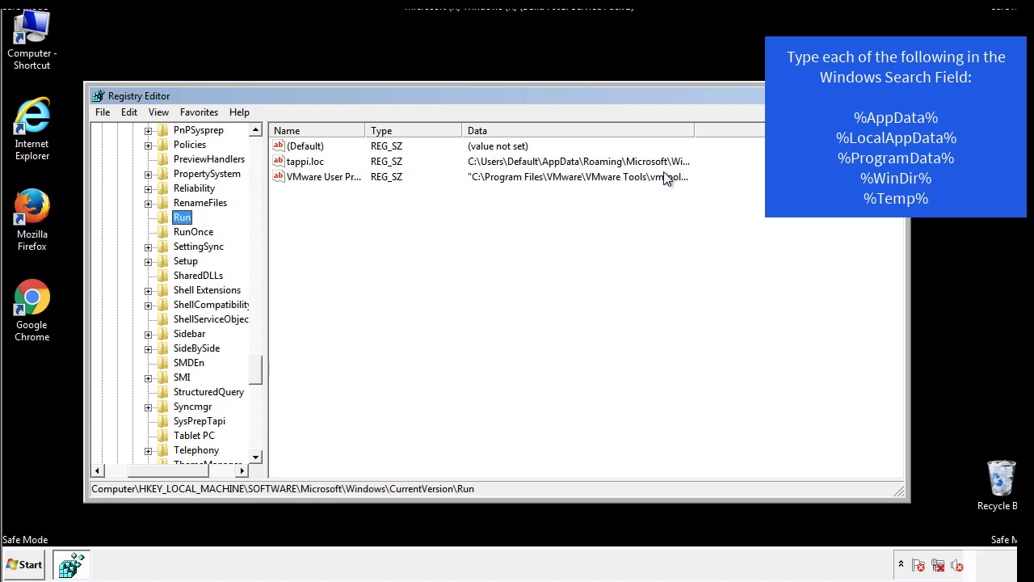
click(306, 163)
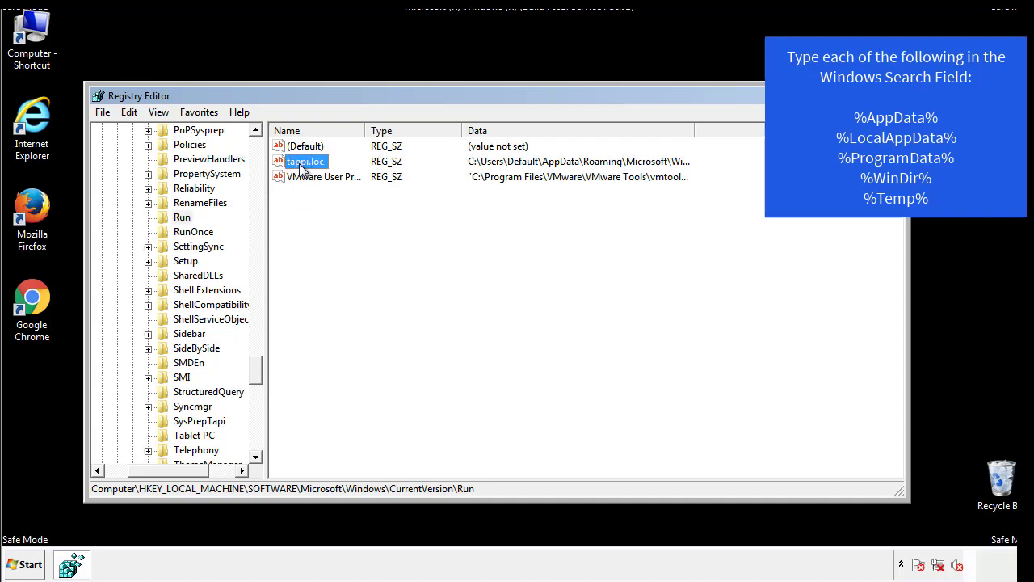
right_click(307, 163)
click(323, 210)
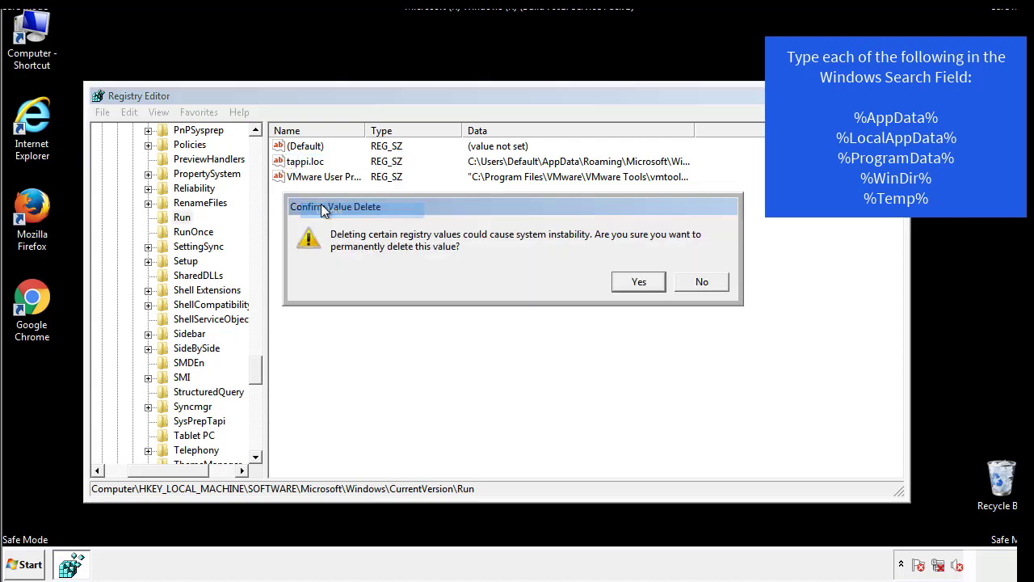
click(629, 281)
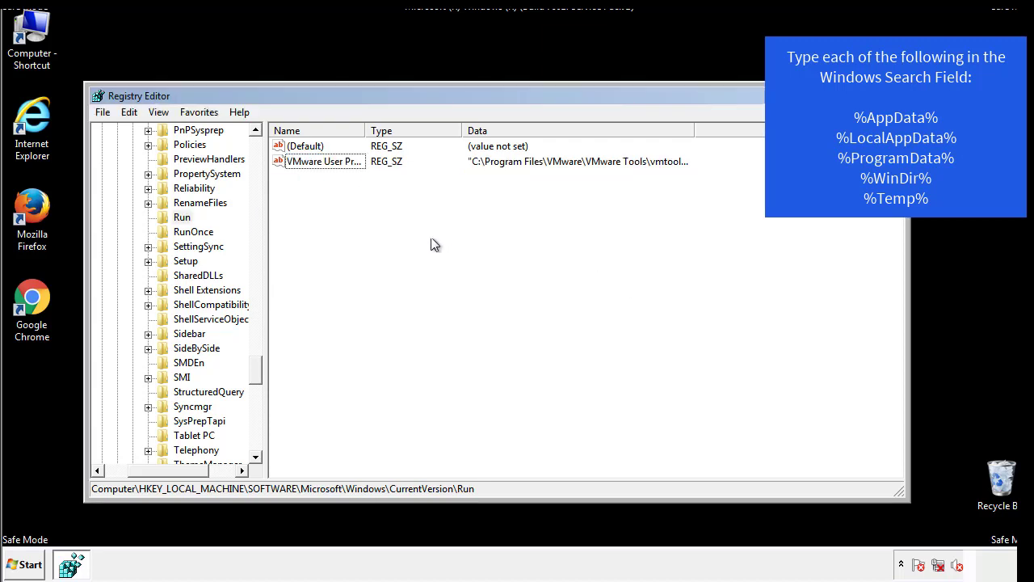
drag(256, 365, 256, 439)
drag(172, 471, 126, 481)
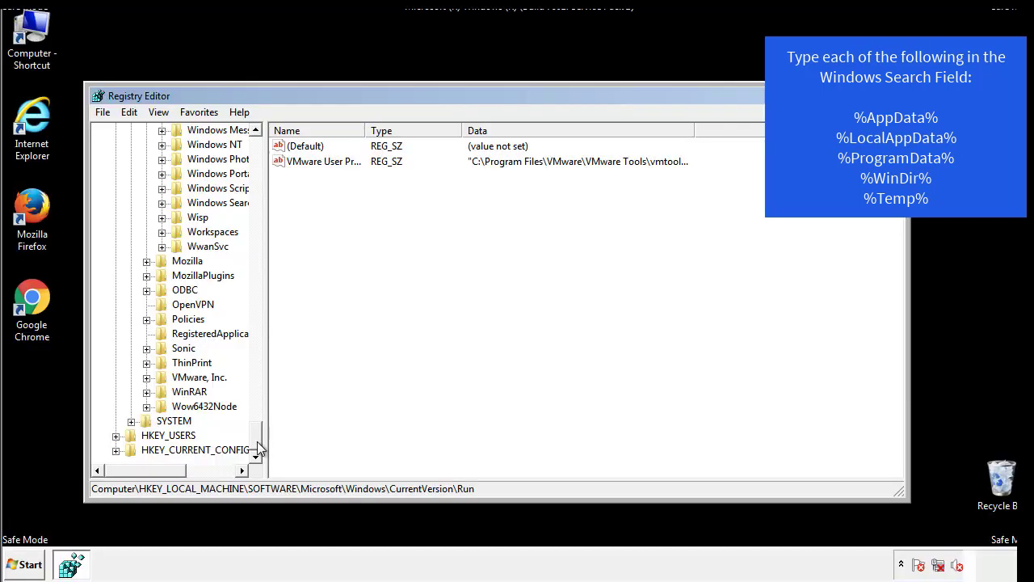
drag(260, 444, 267, 159)
Collapse HKEY_LOCAL_MACHINE and expand HKEY_CURRENT_USER down to Software\Microsoft.
click(115, 174)
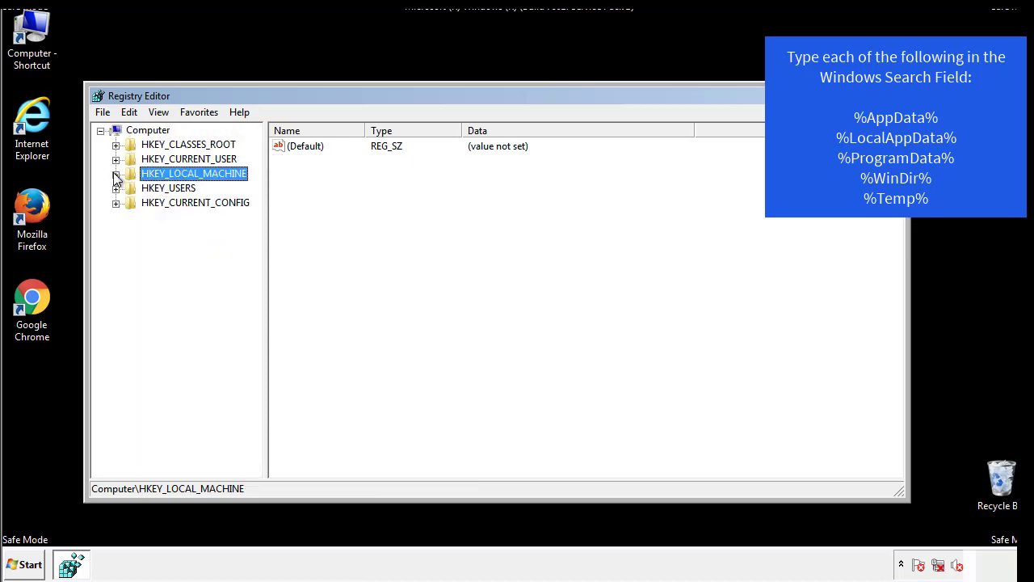
click(117, 160)
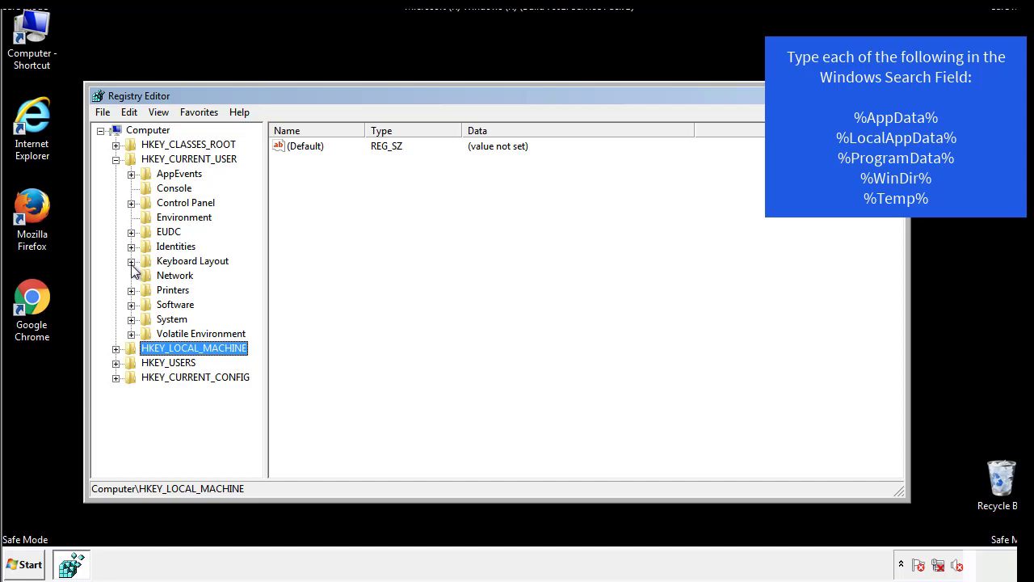
click(131, 304)
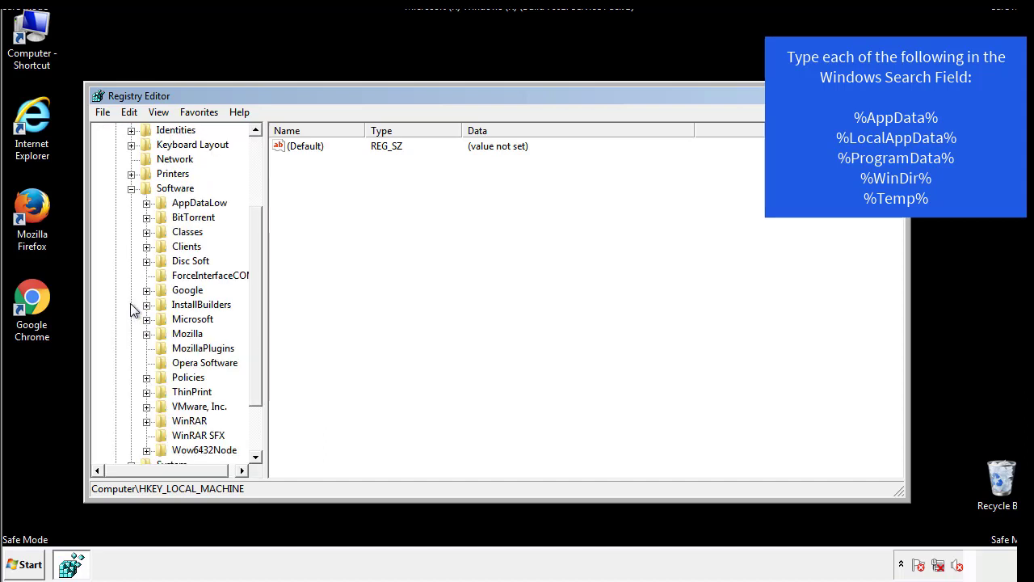
drag(254, 295, 254, 308)
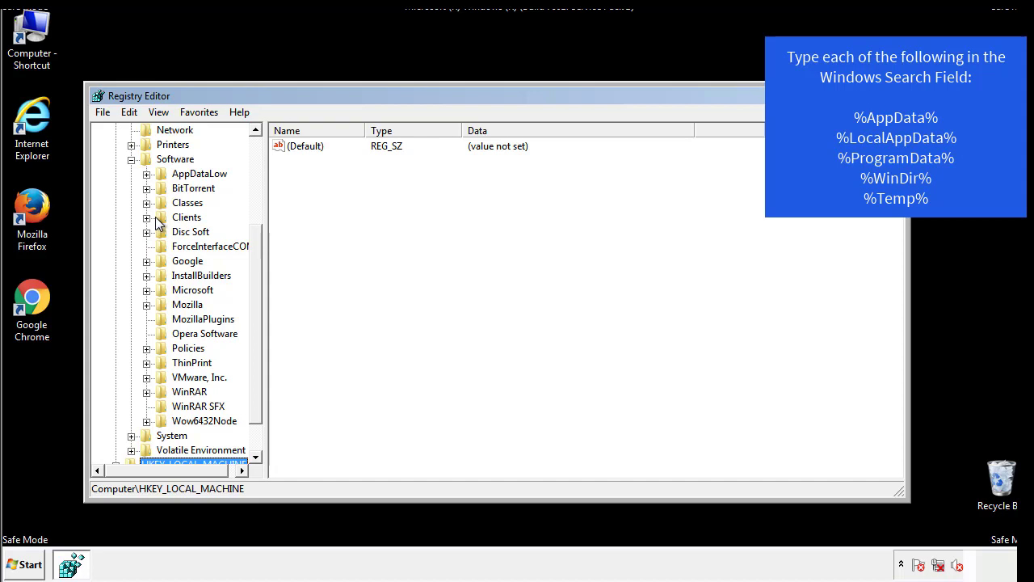
click(146, 290)
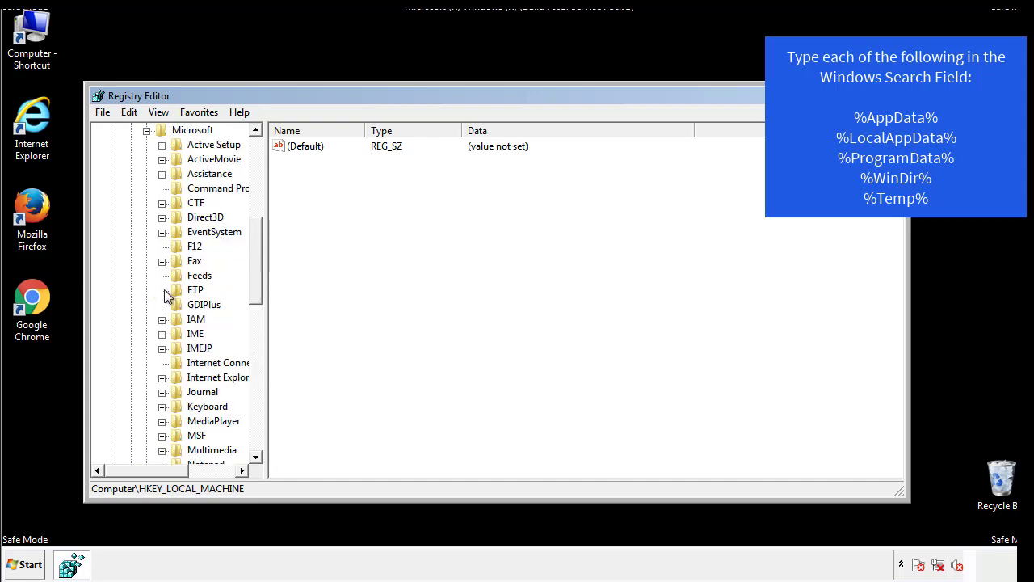
drag(254, 236, 255, 336)
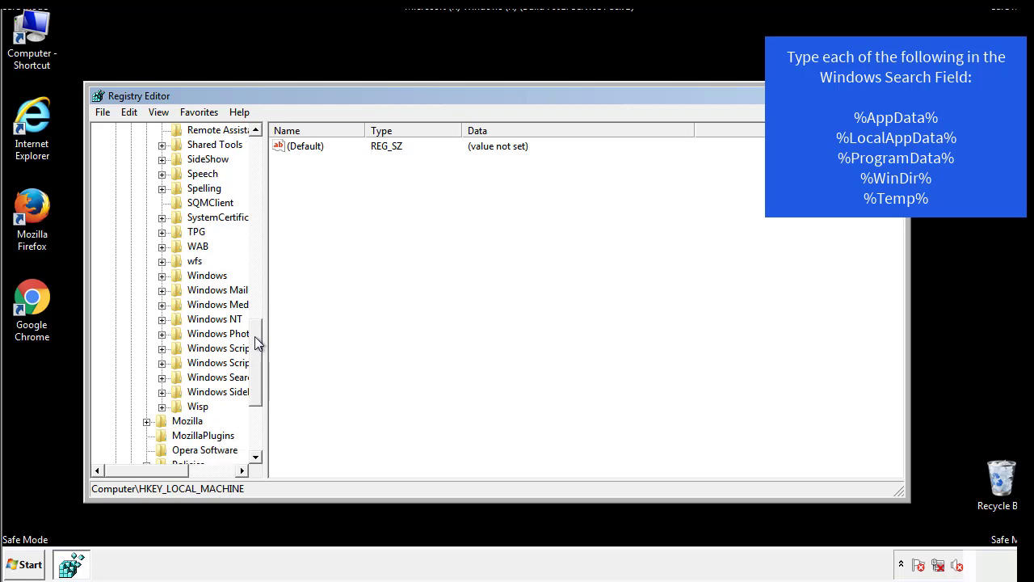
Expand Windows\CurrentVersion and view the Run key's DAEMON Tools Lite entry.
click(163, 275)
click(177, 290)
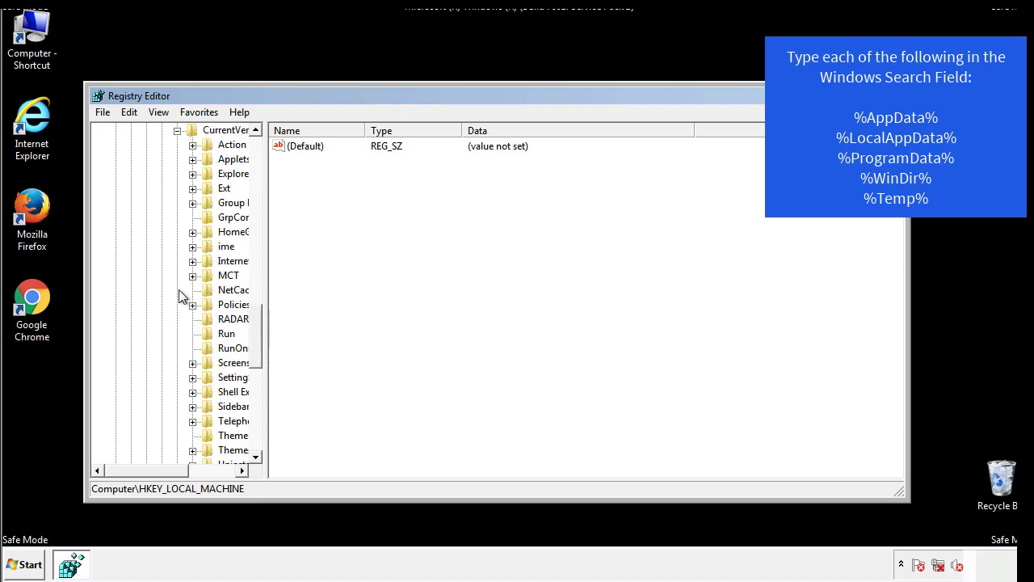
drag(156, 473, 182, 470)
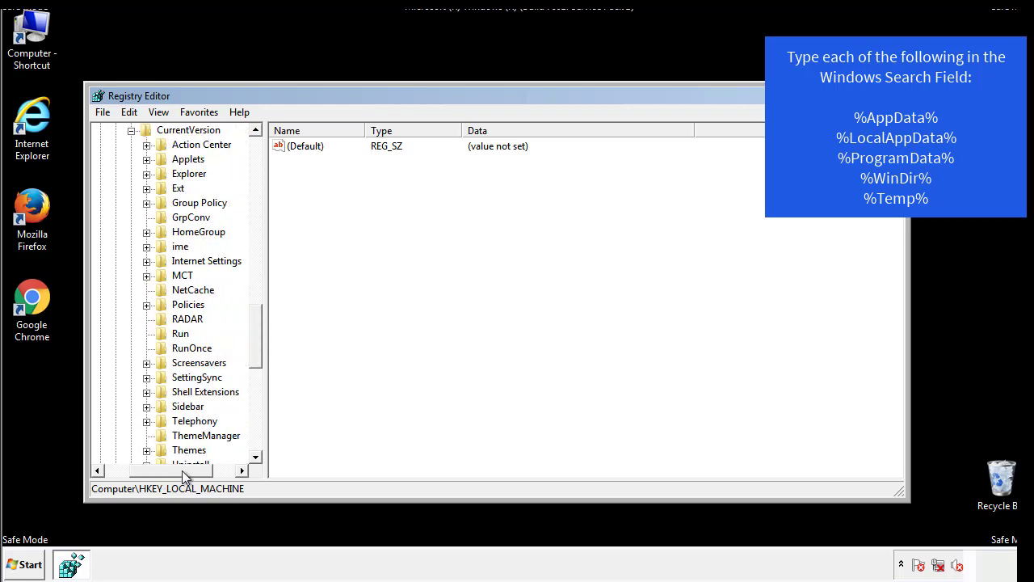
click(180, 335)
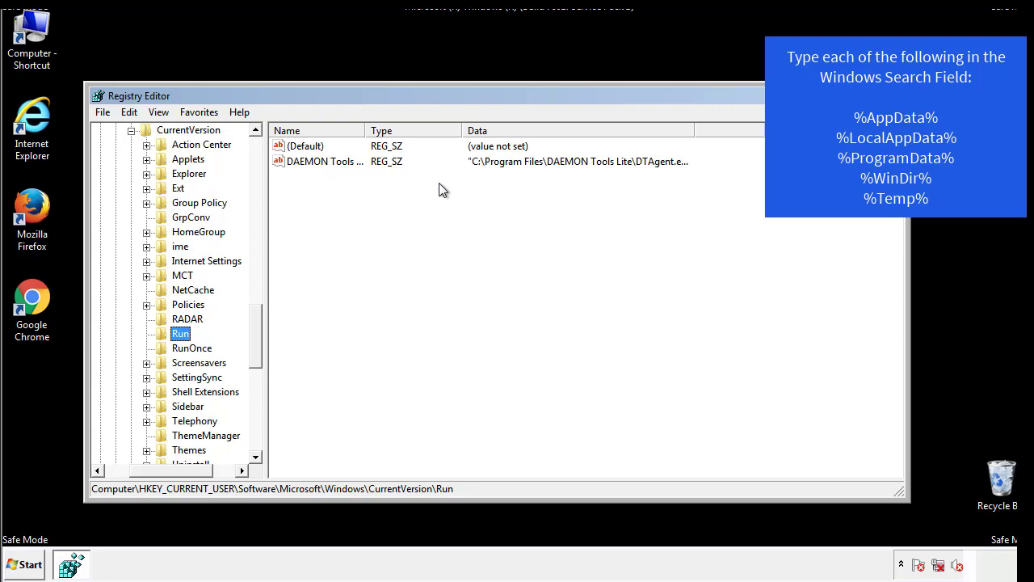
key(Tab)
drag(171, 468, 151, 475)
drag(257, 350, 255, 337)
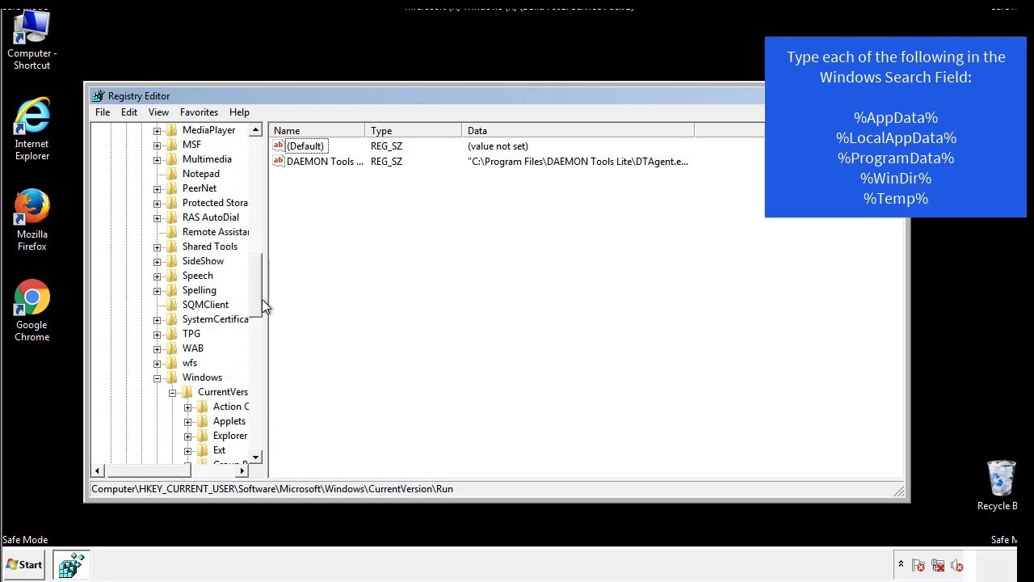
Collapse the Windows key and search the registry for %temp% with Edit > Find.
click(158, 377)
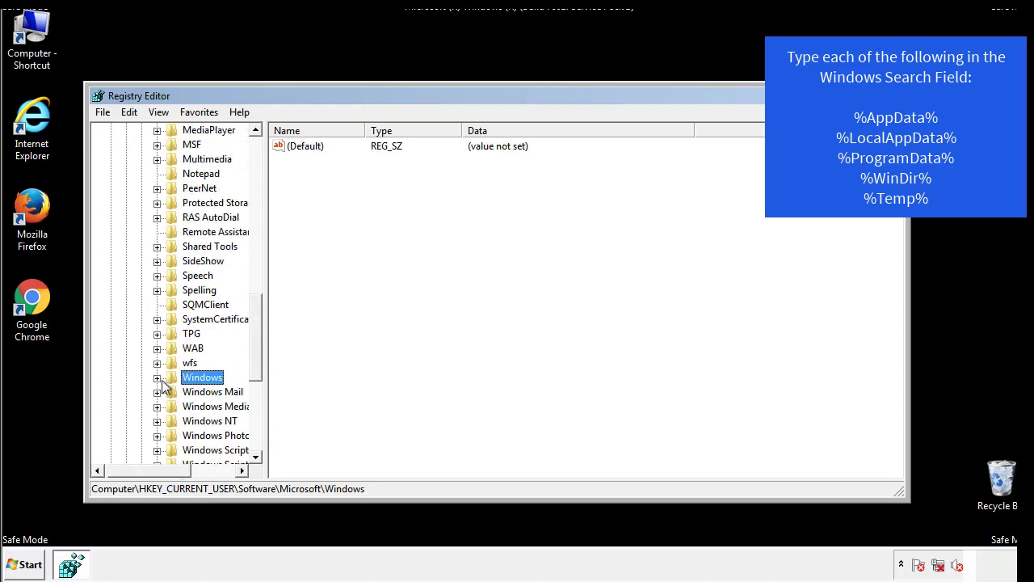
drag(259, 360, 260, 200)
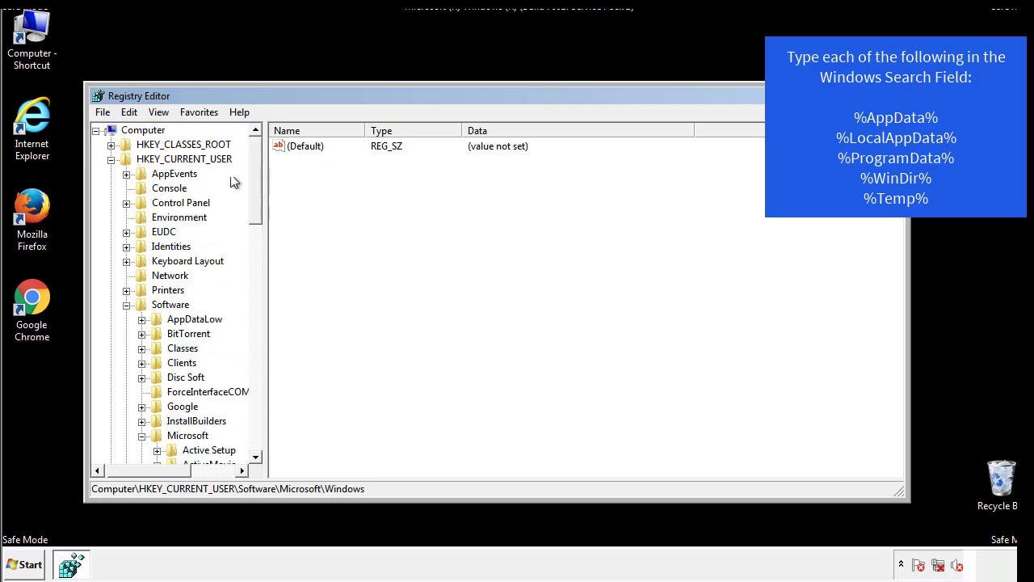
click(134, 113)
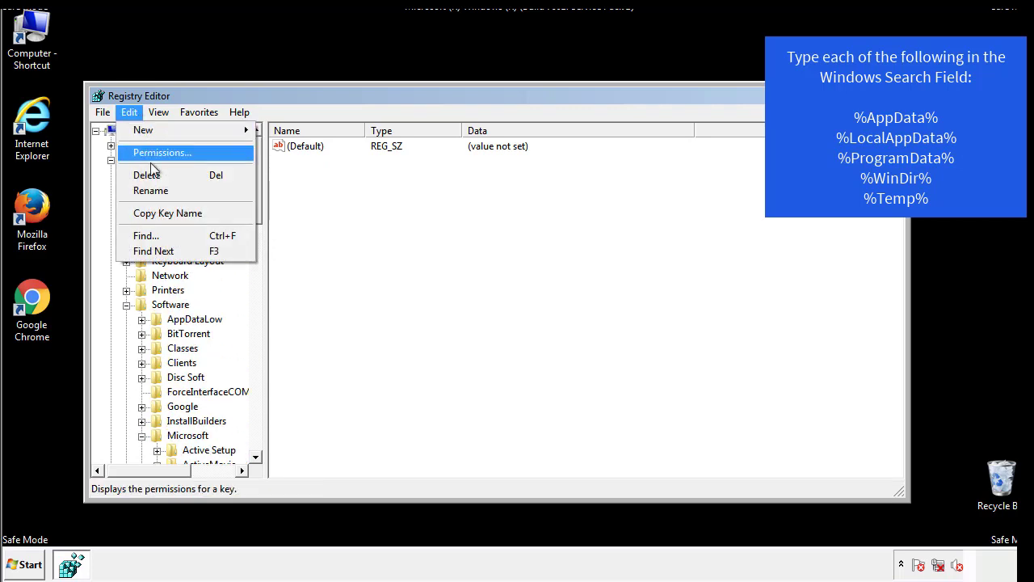
click(133, 235)
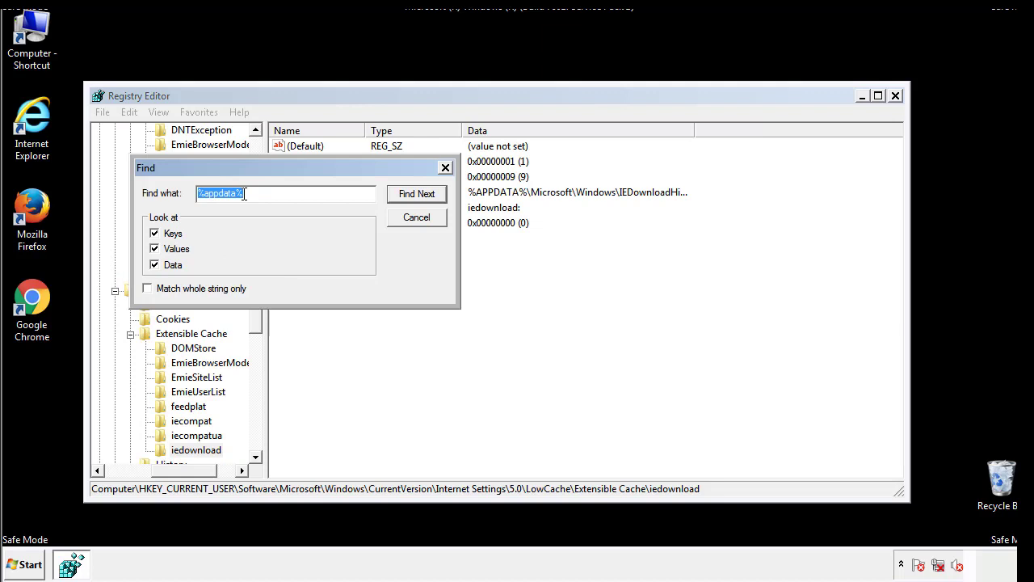
text(%temp%)
key(Return)
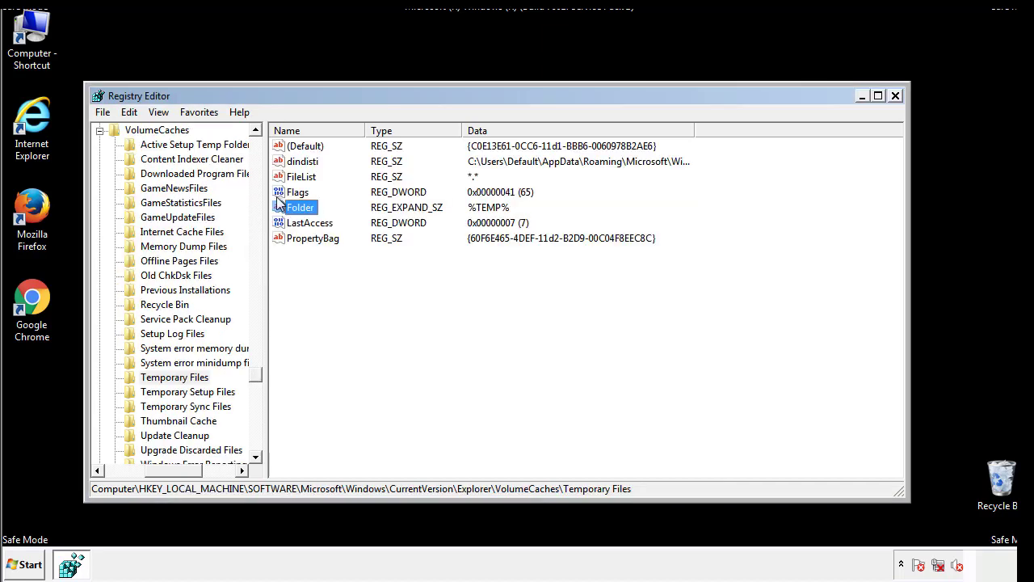
Select every named value in the Temporary Files key and delete them, confirming the deletion.
click(424, 283)
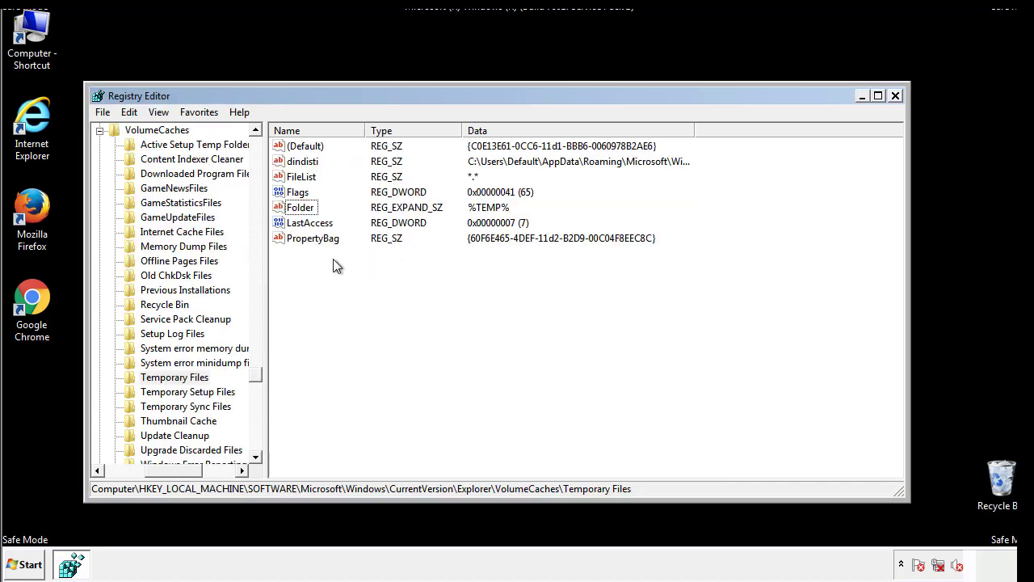
drag(331, 258, 293, 150)
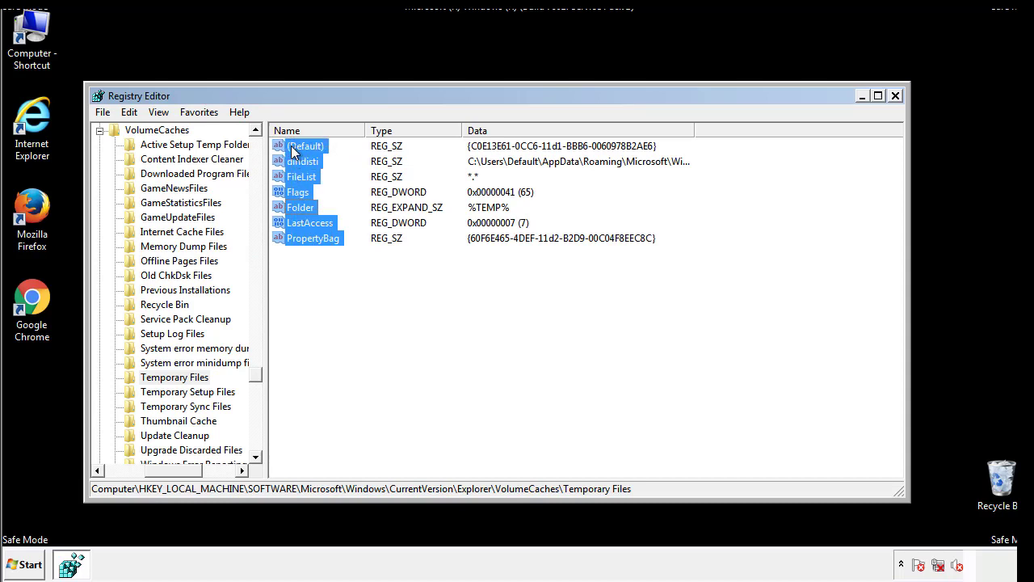
right_click(294, 152)
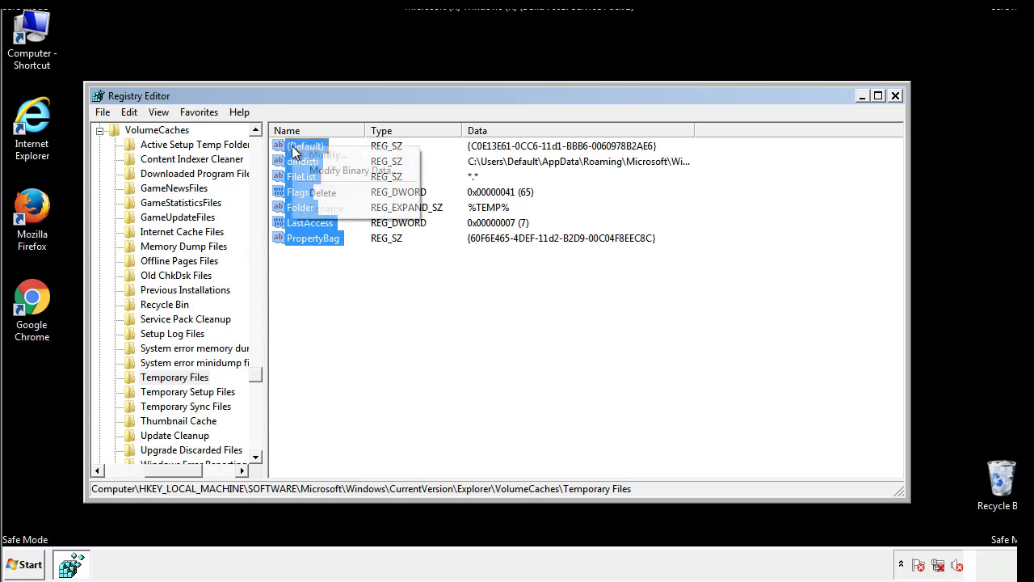
click(322, 193)
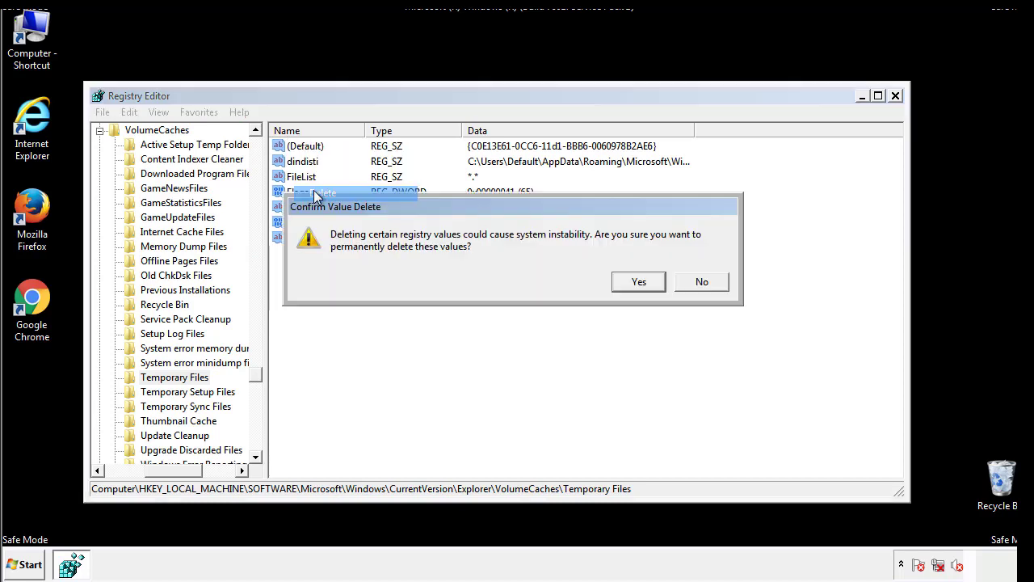
click(638, 282)
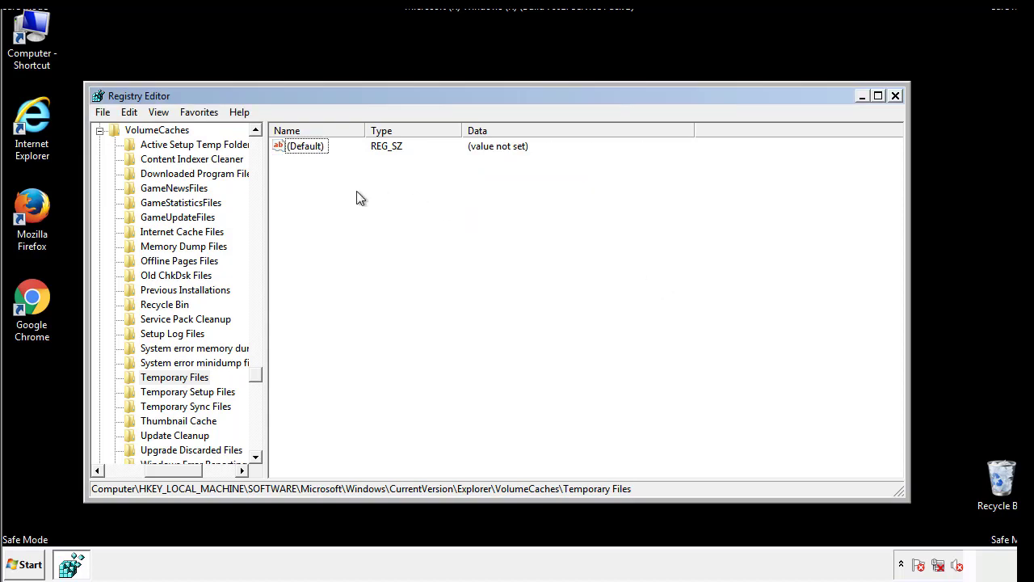
Close Registry Editor and launch System Configuration by searching 'msconfig' from the Start menu.
click(897, 96)
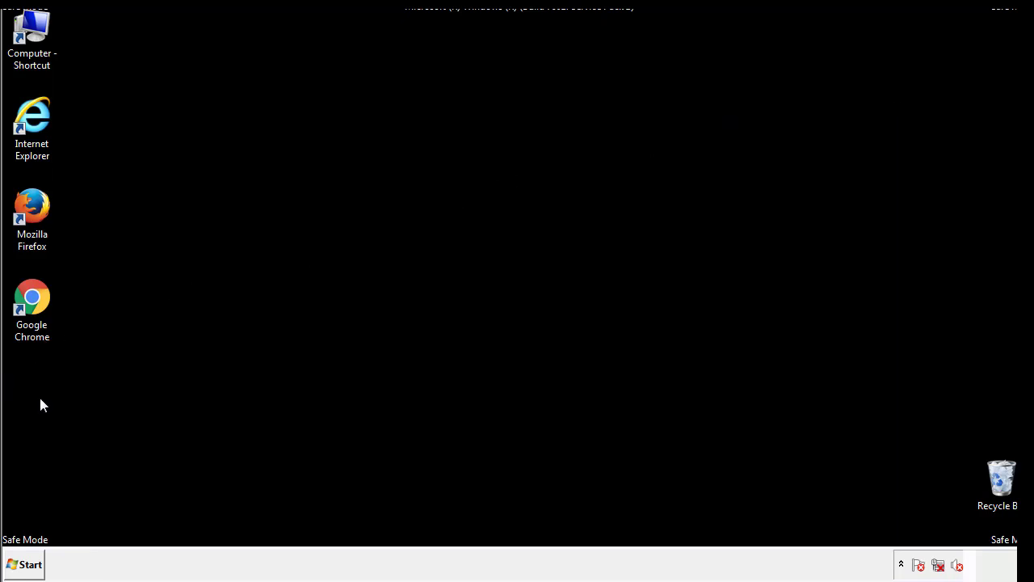
click(20, 566)
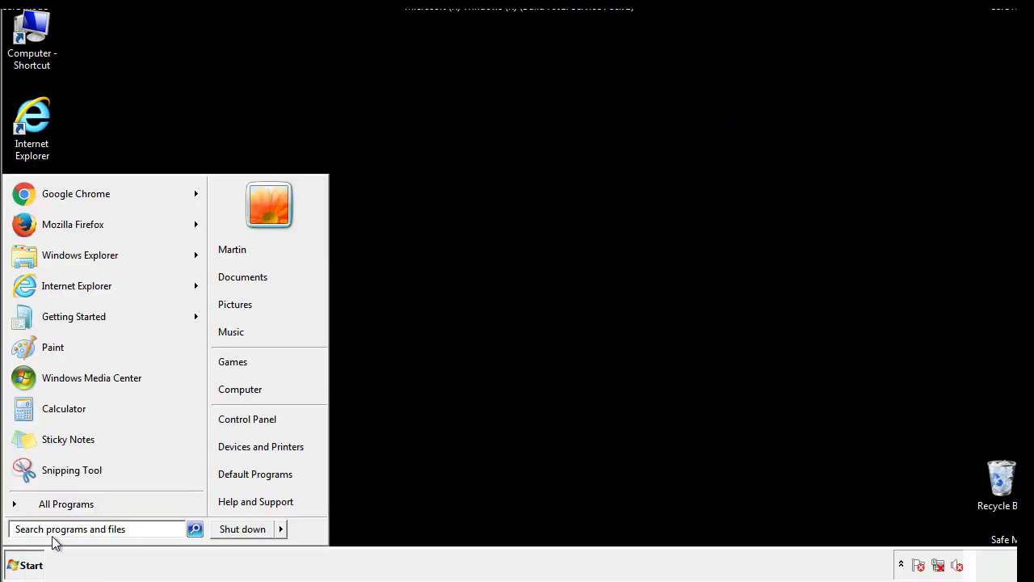
text(mscon)
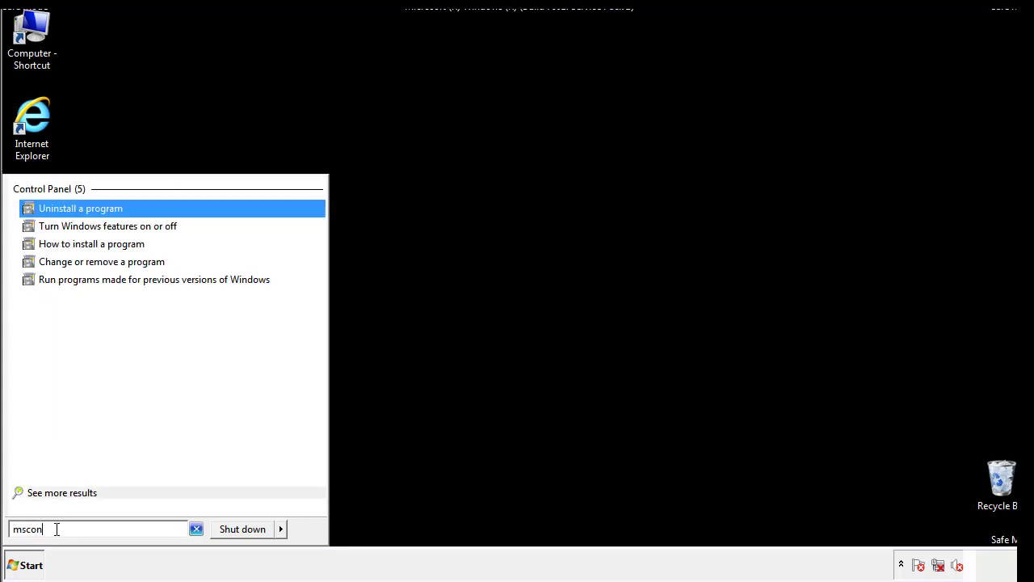
text(fig)
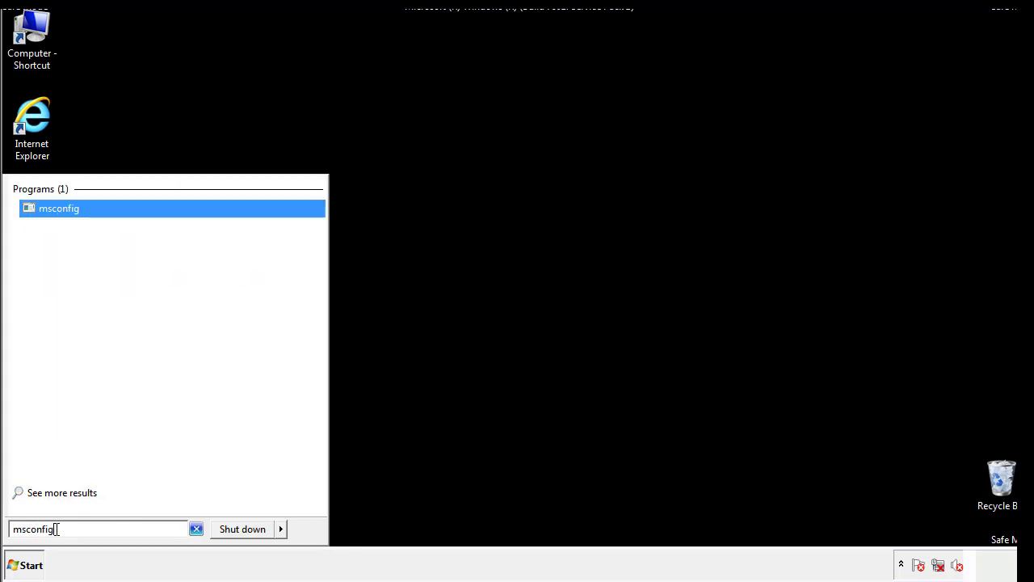
key(Return)
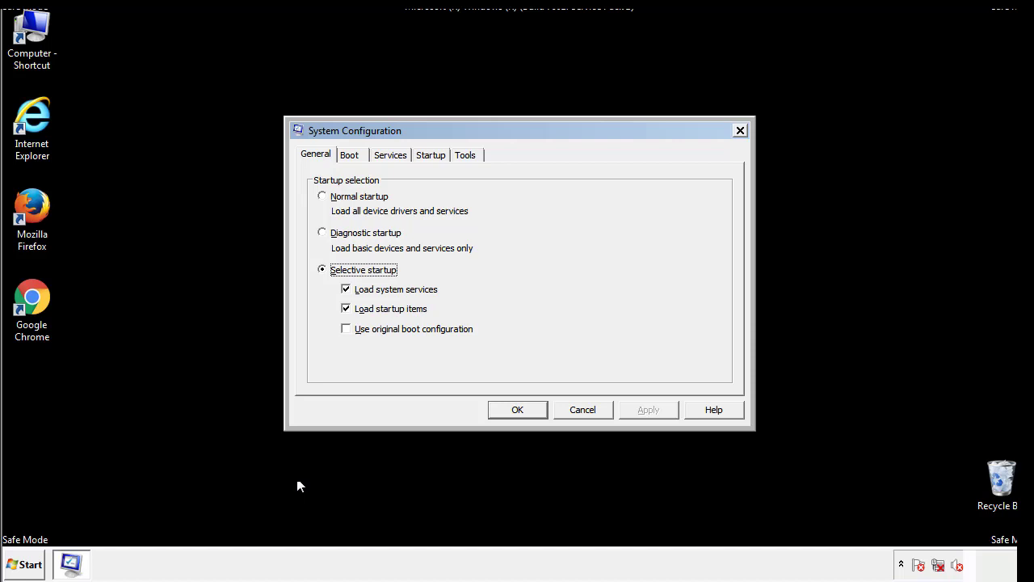
Uncheck Safe boot on the Boot tab, apply and confirm, then restart Windows.
click(354, 155)
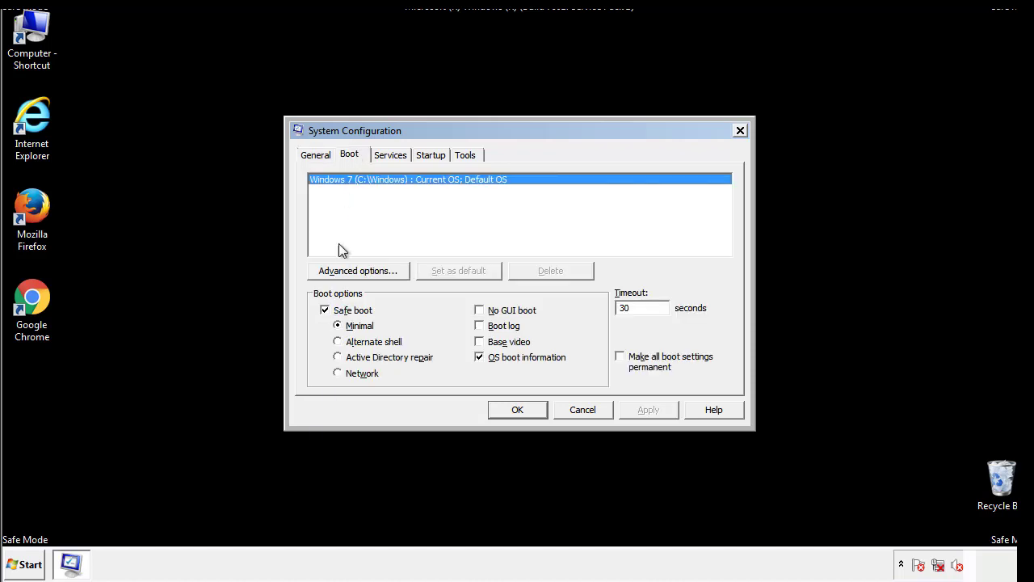
click(328, 313)
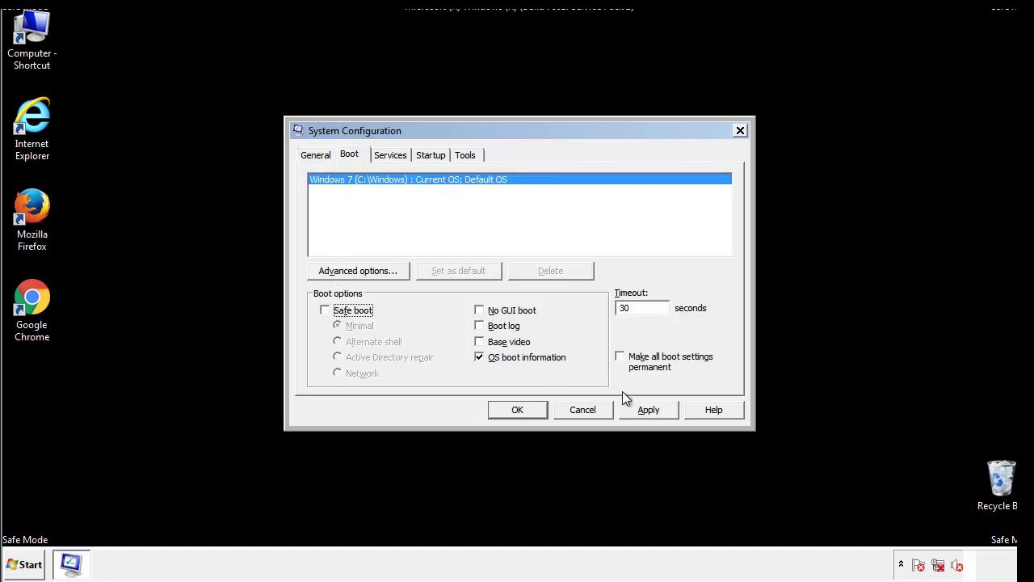
click(650, 410)
click(515, 410)
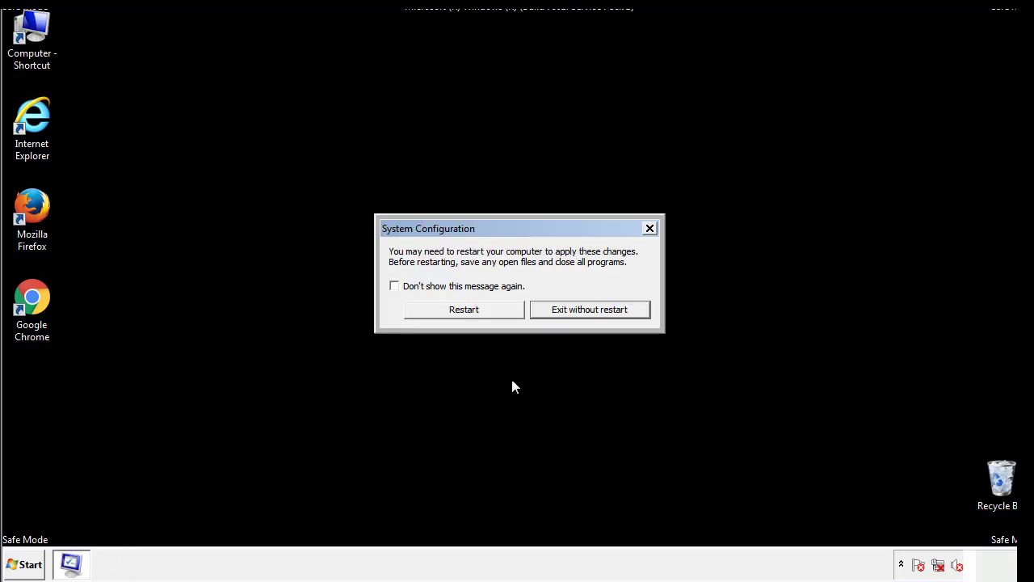
click(478, 315)
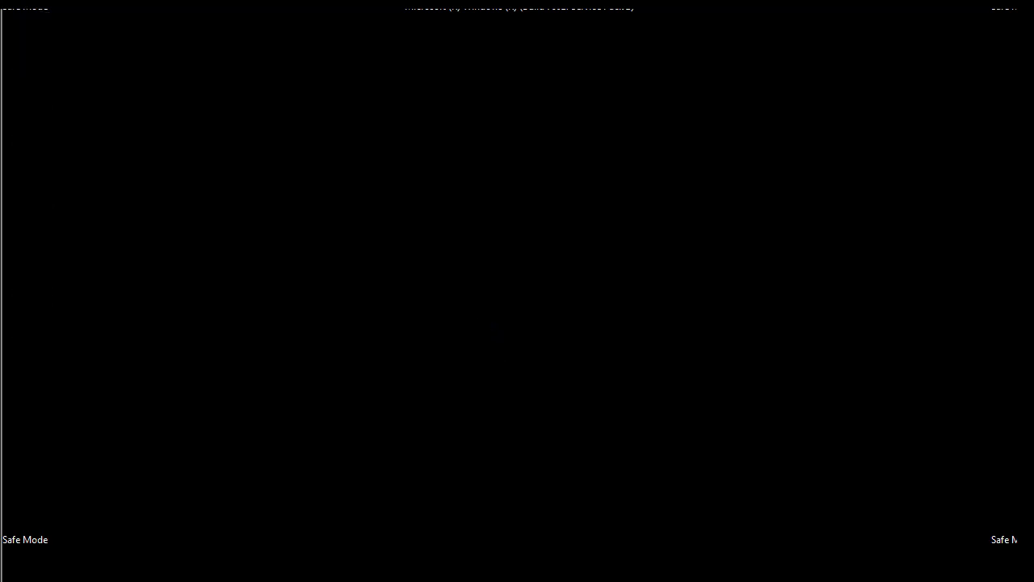